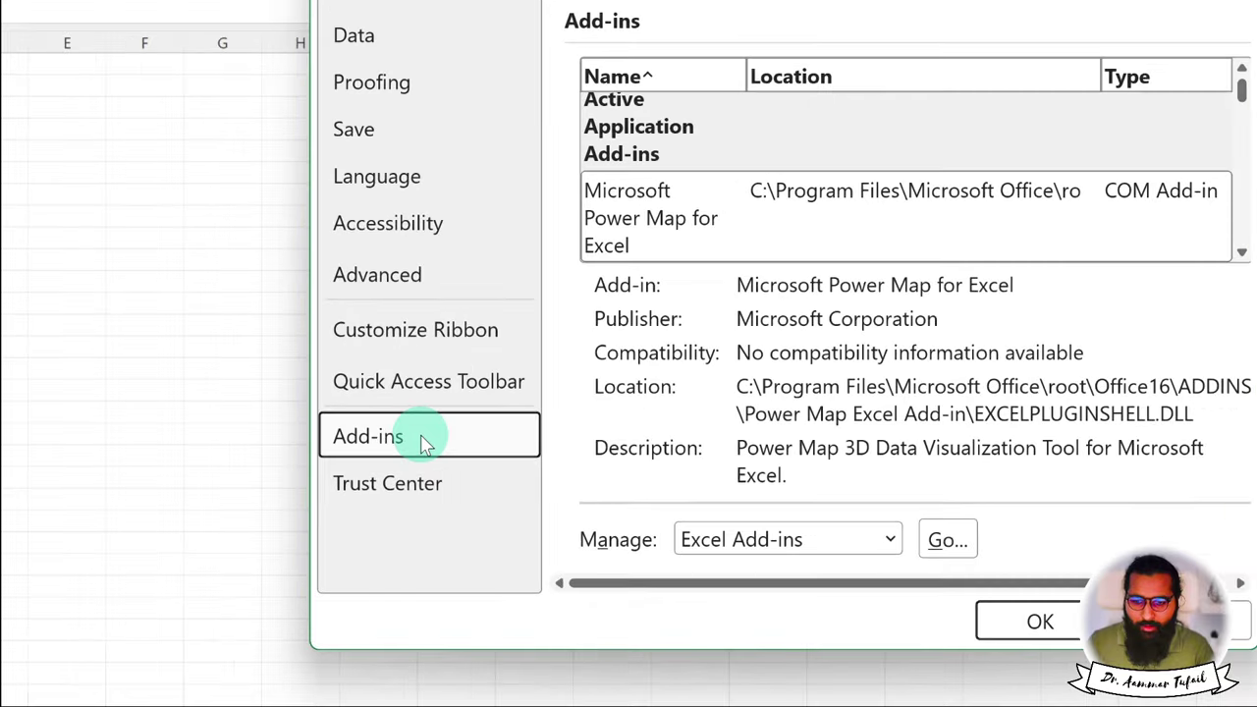
{"action": "left_click", "coordinate": [830, 542]}
{"action": "left_click", "coordinate": [948, 540]}
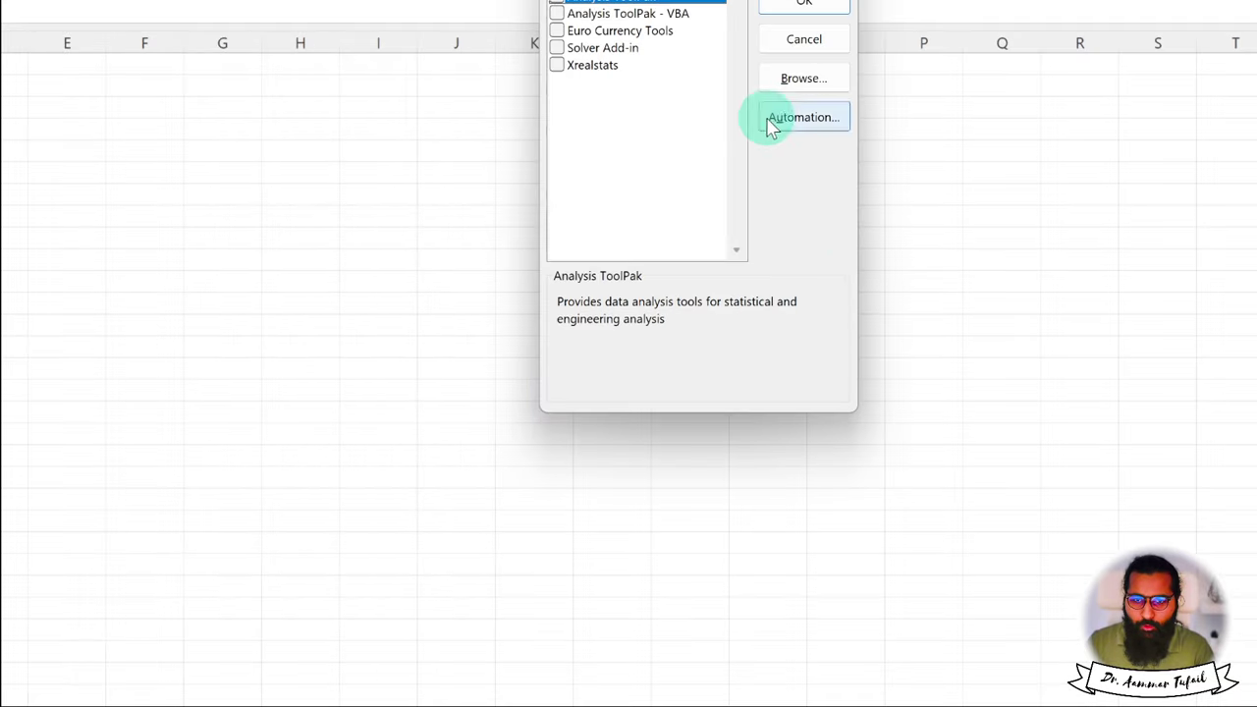
{"action": "left_click", "coordinate": [557, 27]}
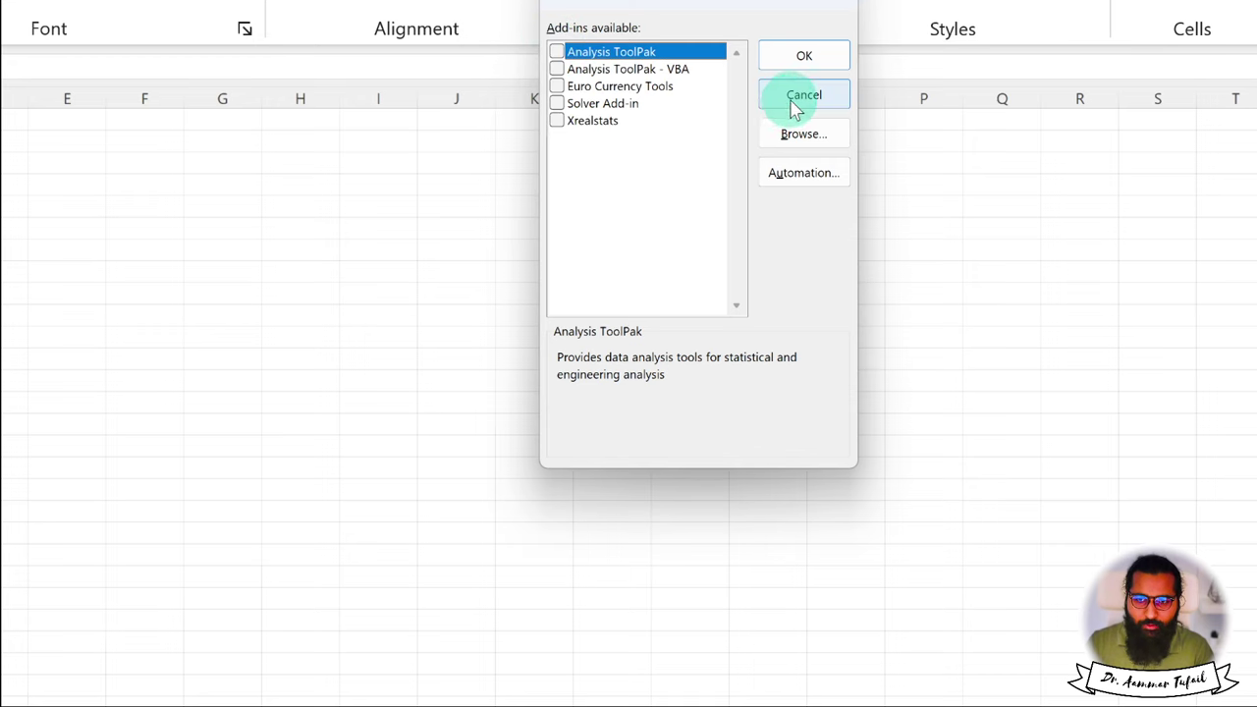
{"action": "left_click", "coordinate": [795, 102]}
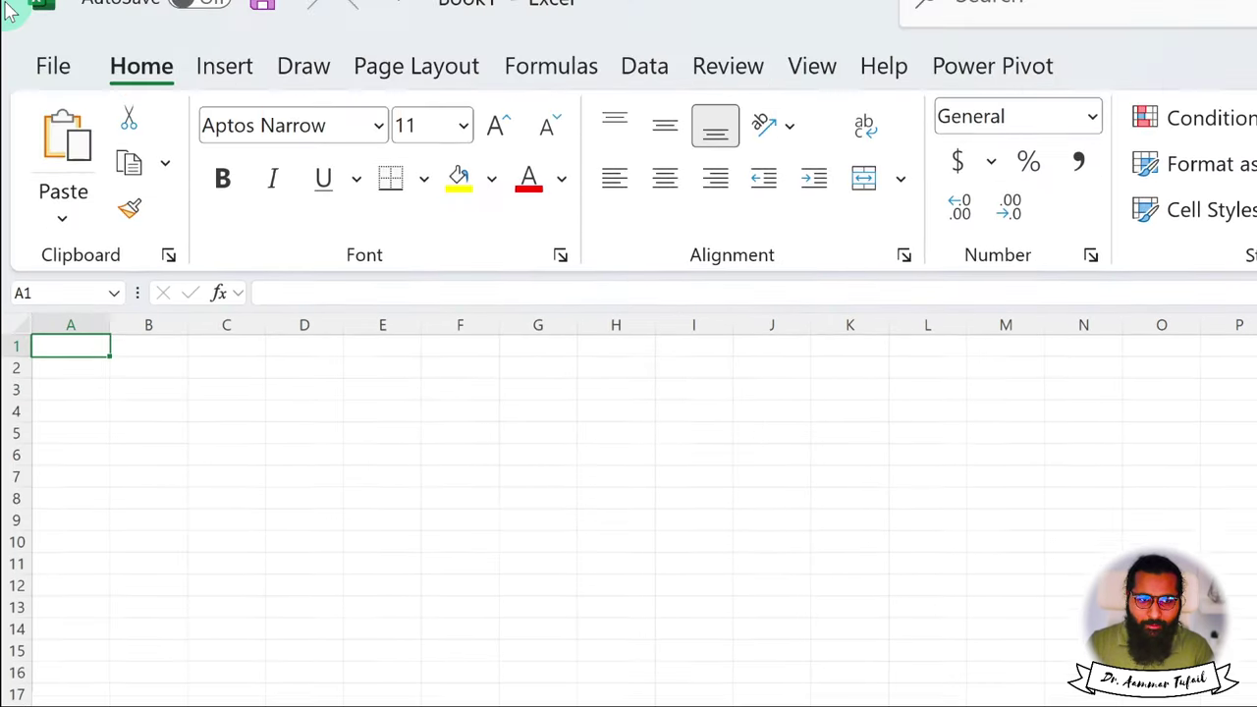
Open the COM Add-ins manager from the program options.
{"action": "left_click", "coordinate": [44, 71]}
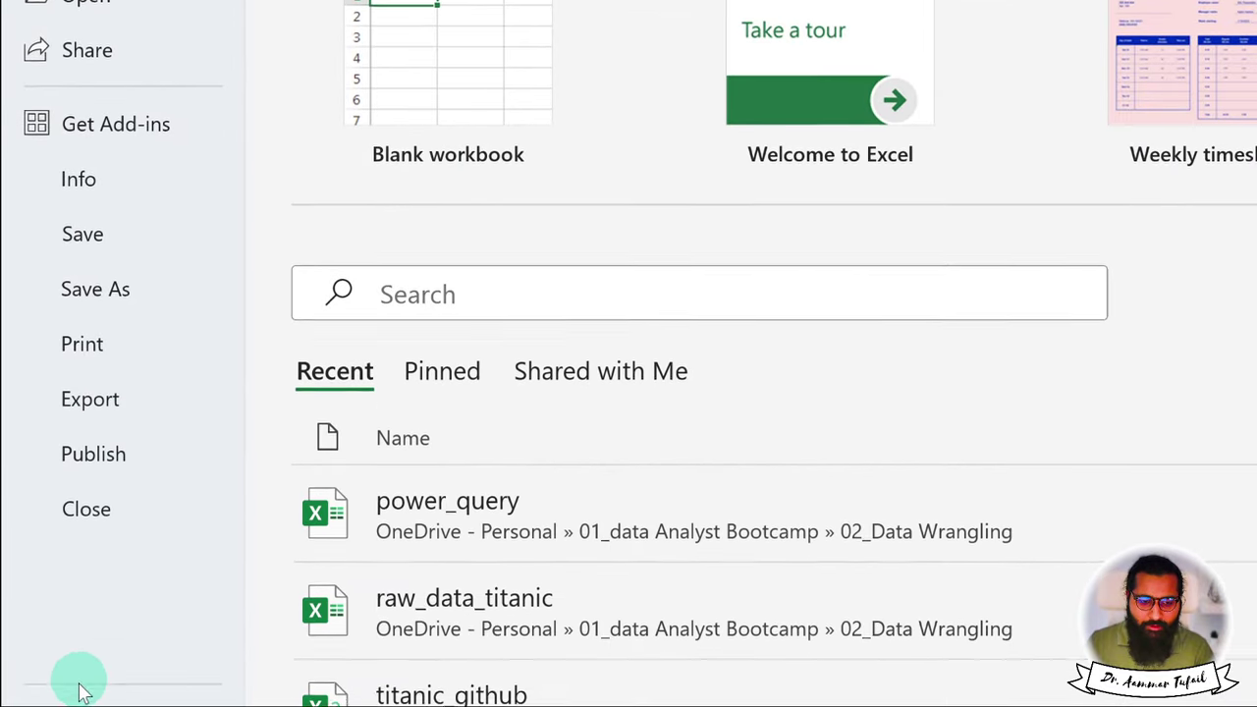
{"action": "left_click", "coordinate": [98, 699]}
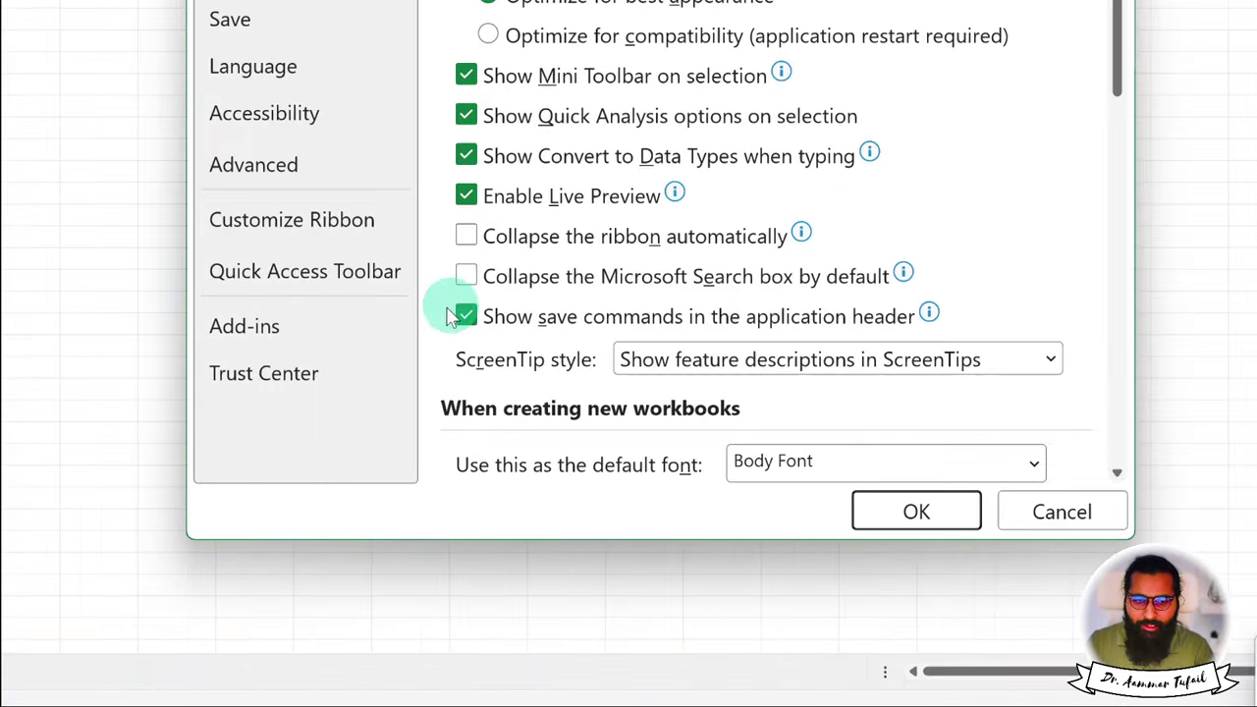
{"action": "left_click", "coordinate": [321, 355]}
{"action": "left_click", "coordinate": [332, 324]}
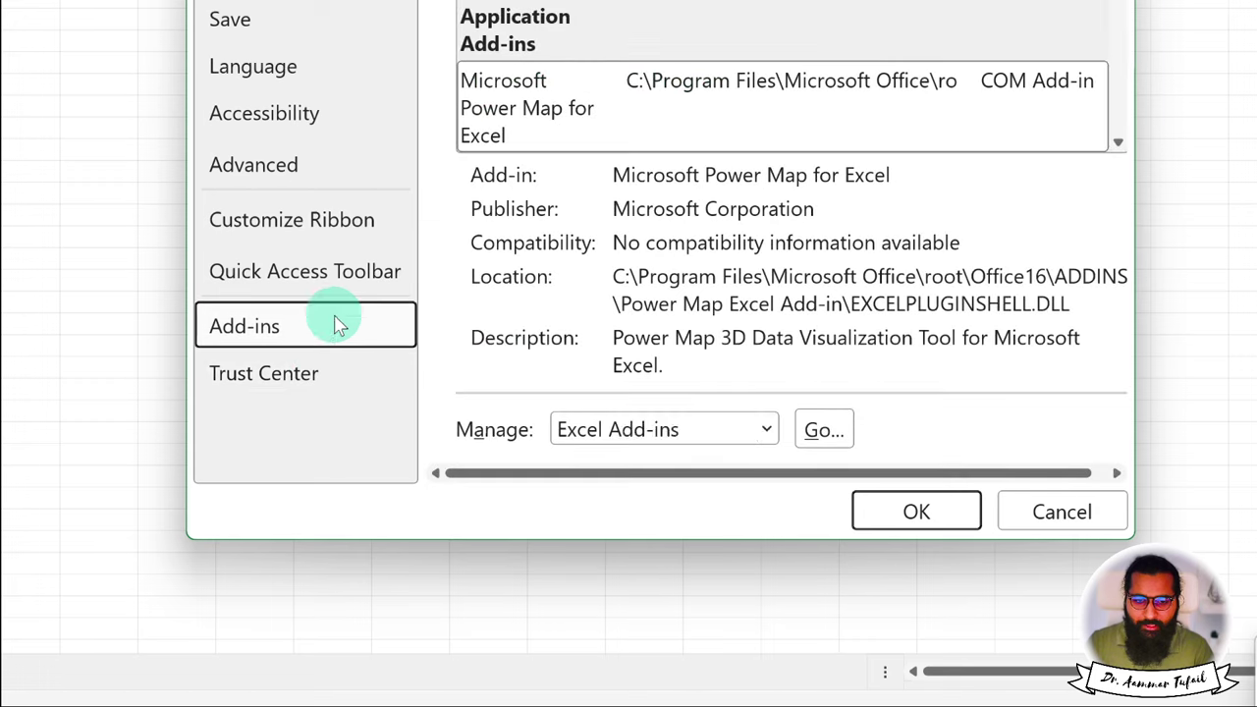
{"action": "left_click", "coordinate": [678, 433]}
{"action": "left_click", "coordinate": [614, 495]}
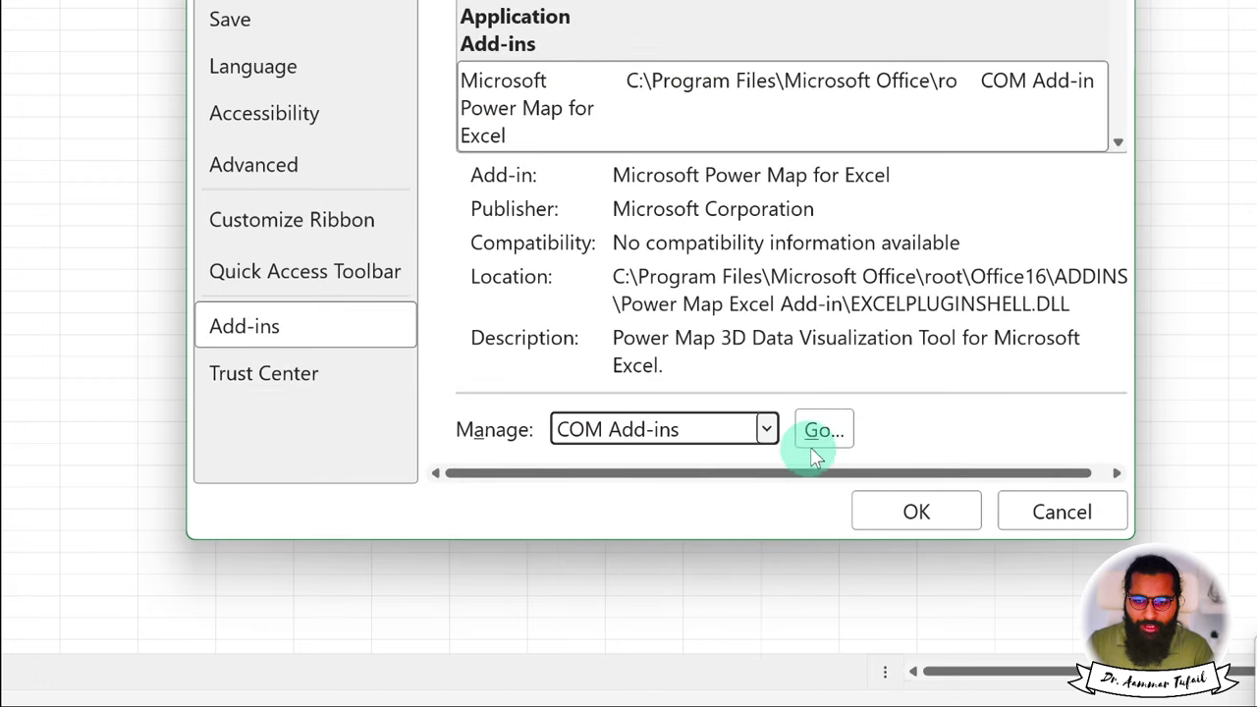
{"action": "left_click", "coordinate": [824, 430]}
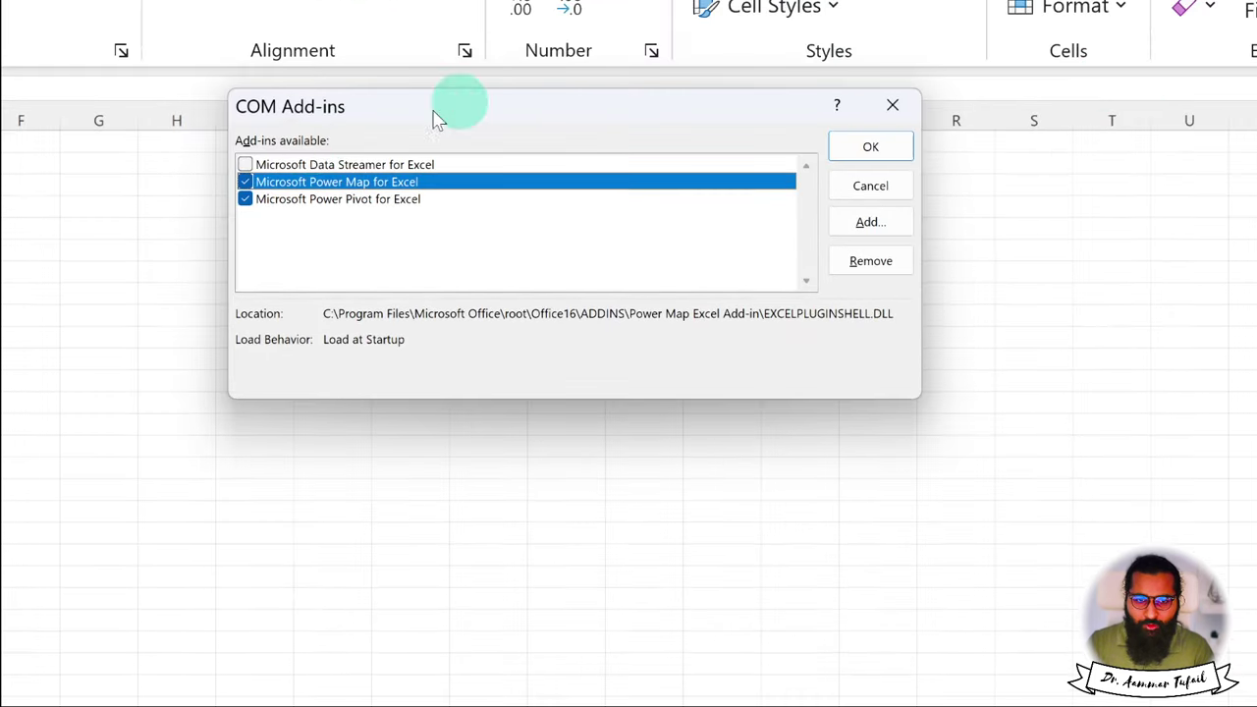
Disable the Microsoft Power Map for Excel add-in, keep Microsoft Power Pivot for Excel enabled, and apply the selection.
{"action": "left_click", "coordinate": [245, 184]}
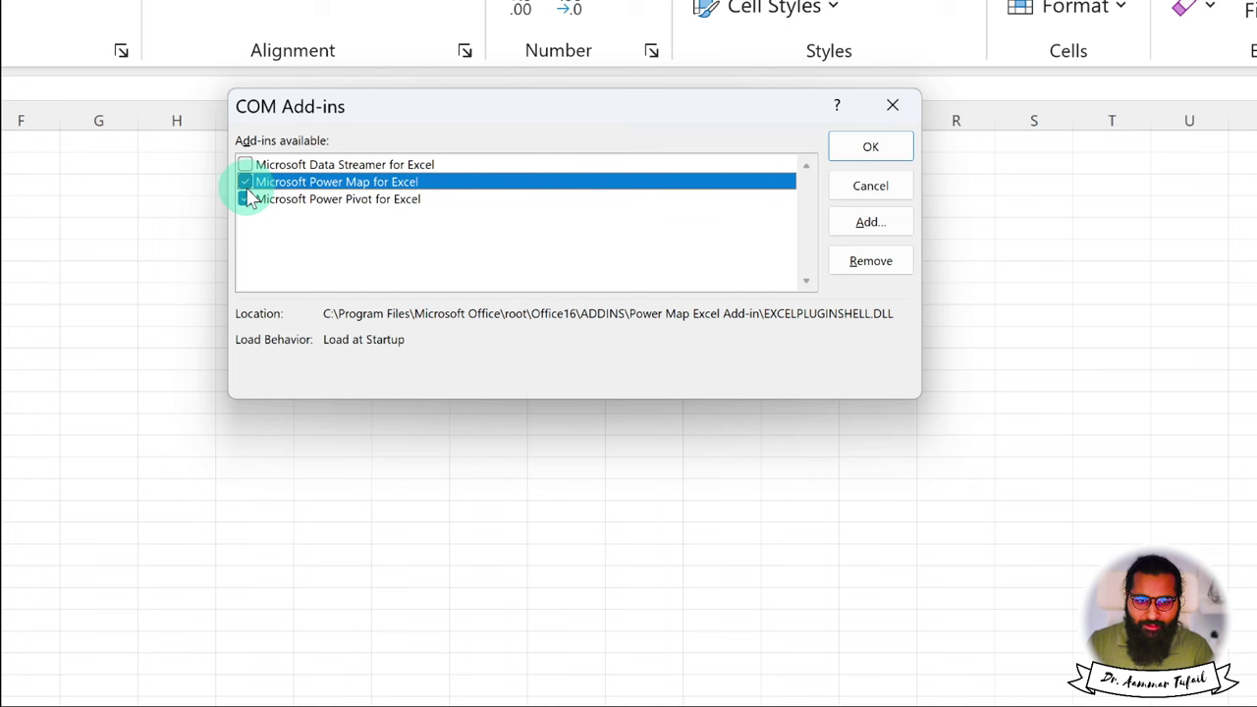
{"action": "left_click", "coordinate": [246, 200]}
{"action": "left_click", "coordinate": [244, 183]}
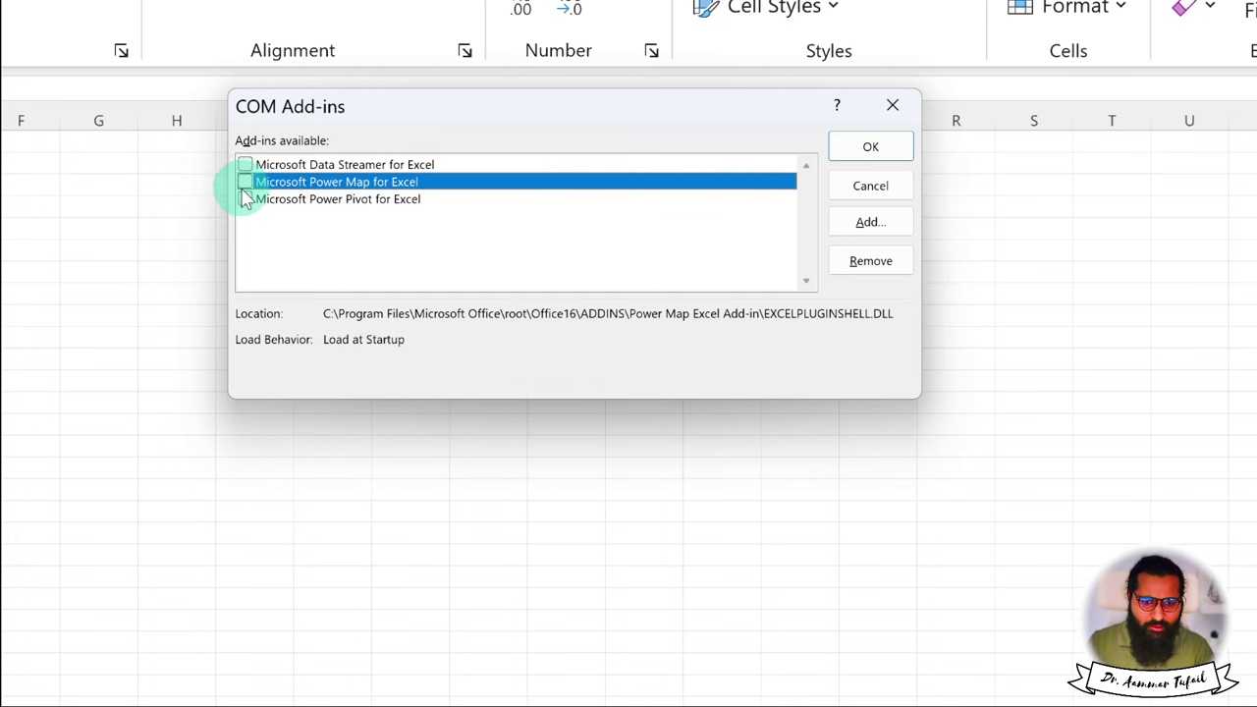
{"action": "left_click", "coordinate": [245, 200]}
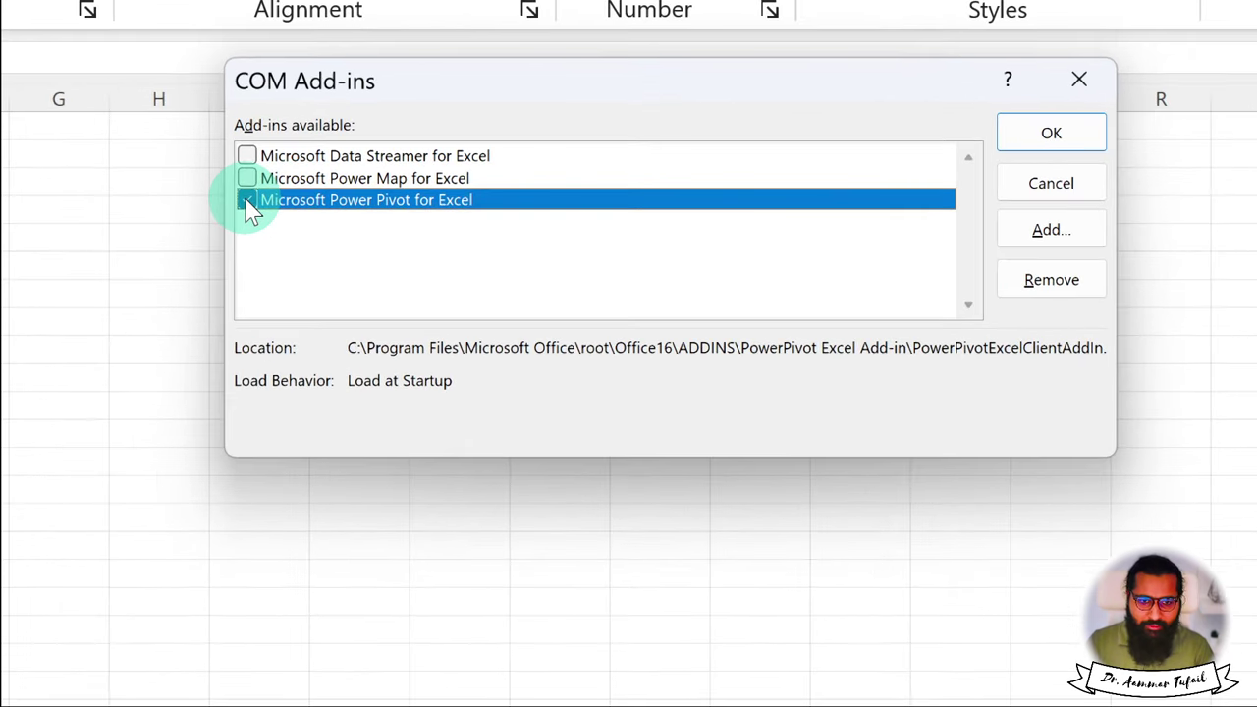
{"action": "left_click", "coordinate": [247, 203]}
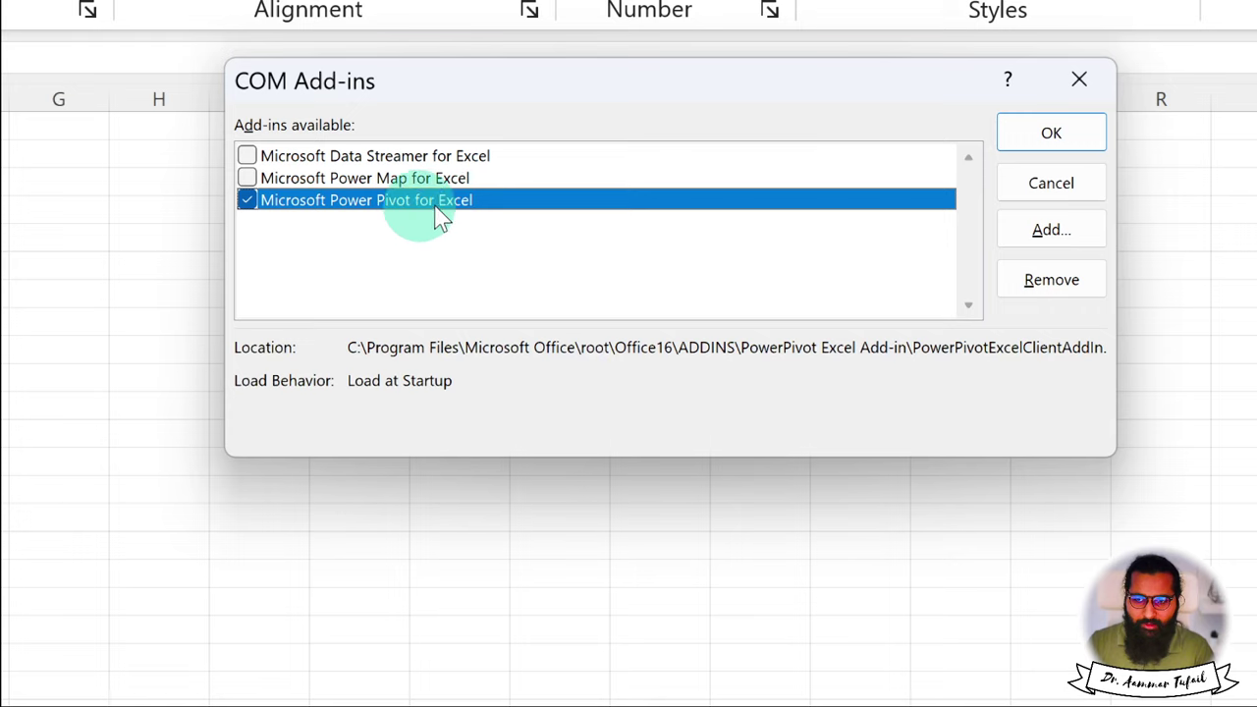
{"action": "left_click", "coordinate": [1047, 132]}
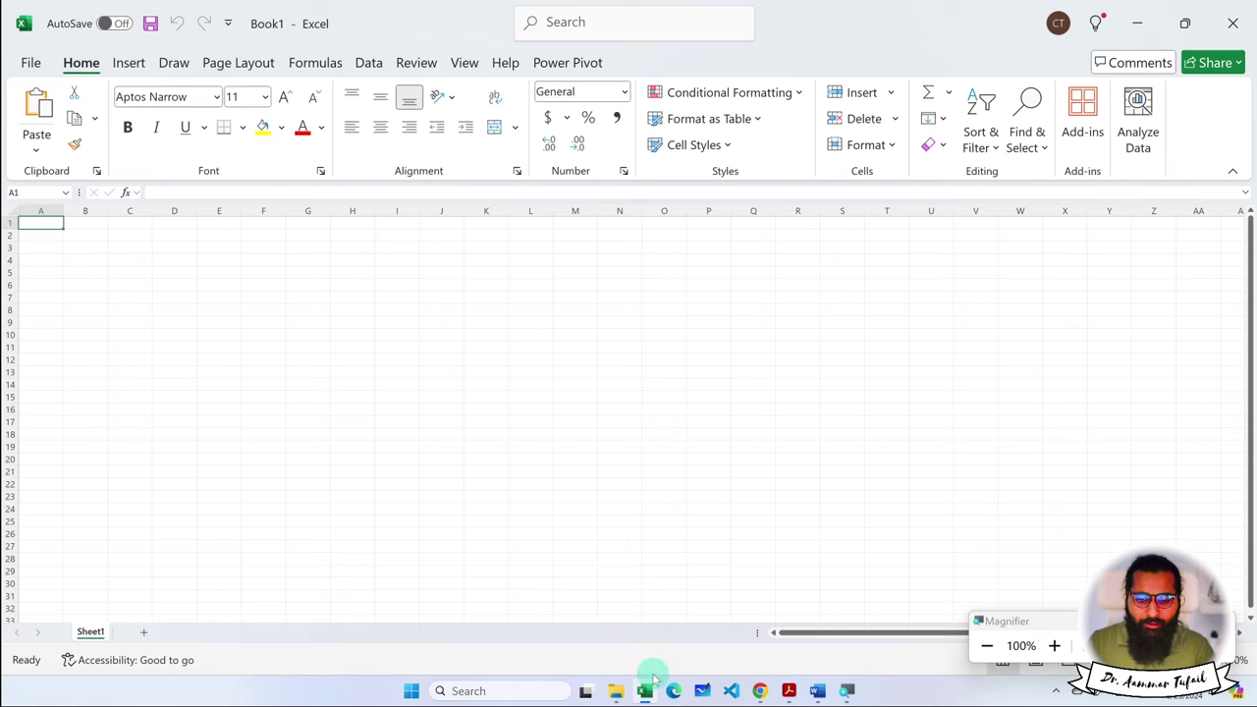
Try to copy the range A1:O25 from the recent raw_data_titanic workbook and close that workbook.
{"action": "left_click", "coordinate": [27, 62]}
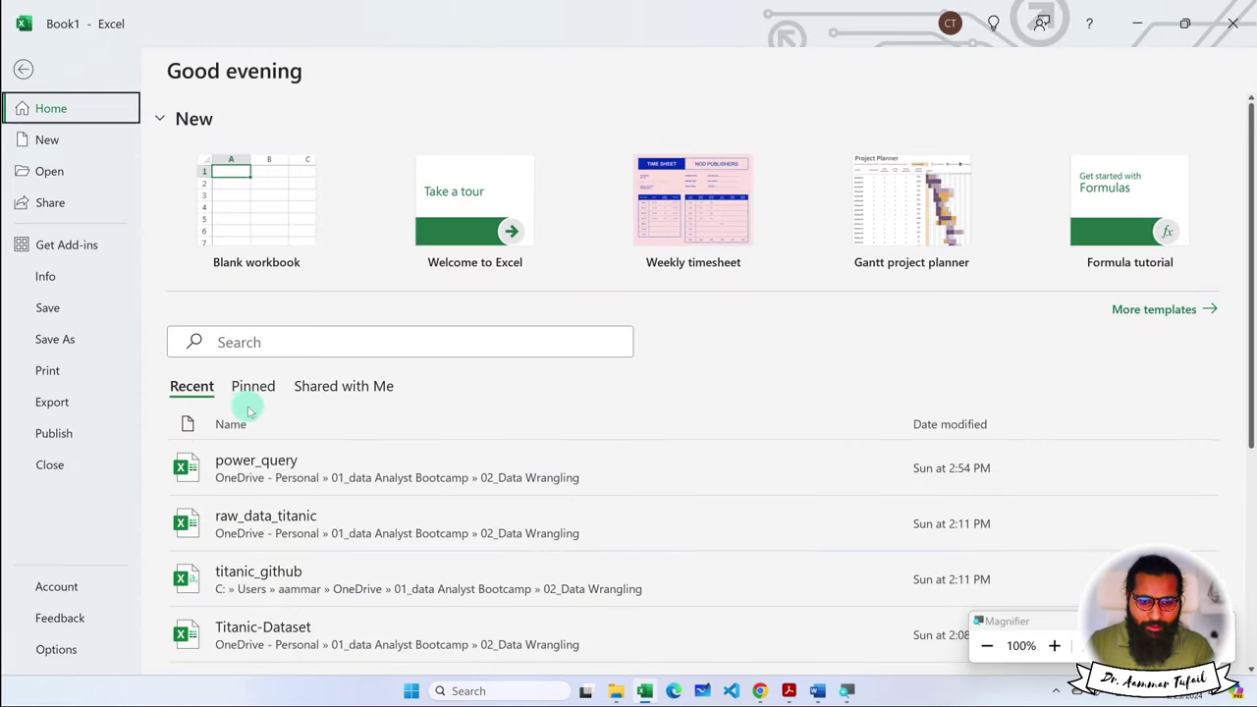
{"action": "left_click", "coordinate": [415, 530]}
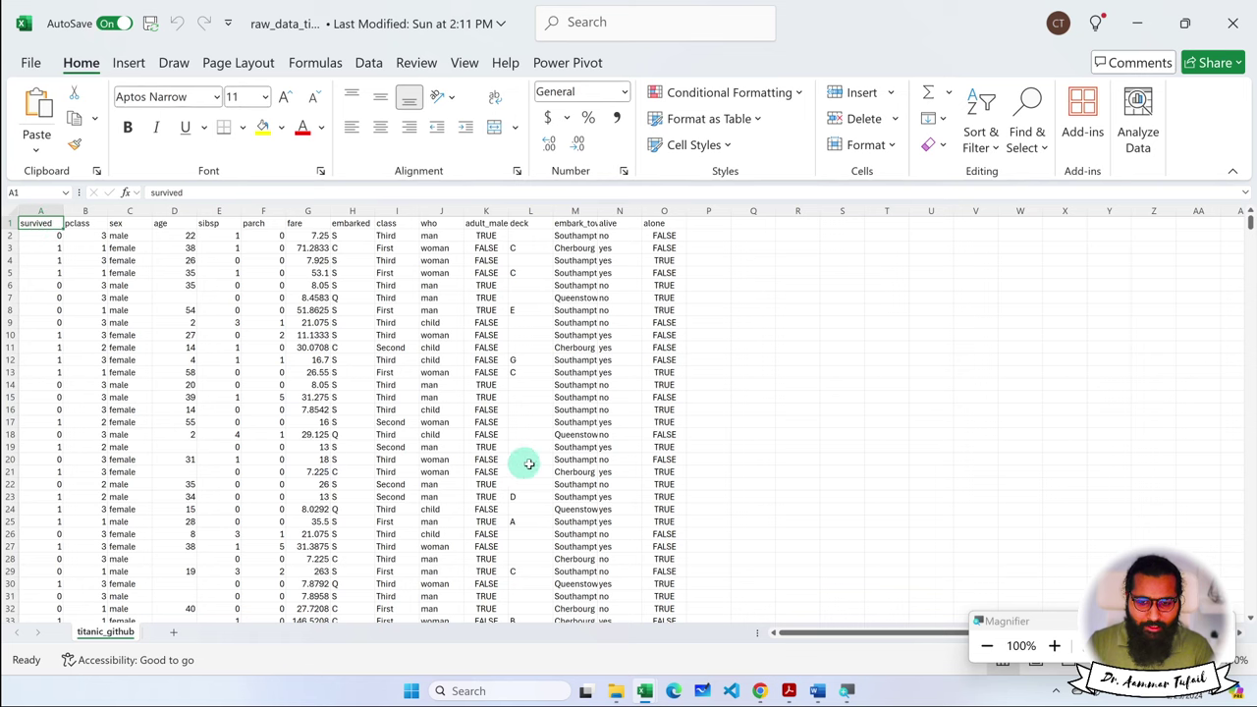
{"action": "left_click", "coordinate": [656, 521], "text": "shift"}
{"action": "key", "text": "super"}
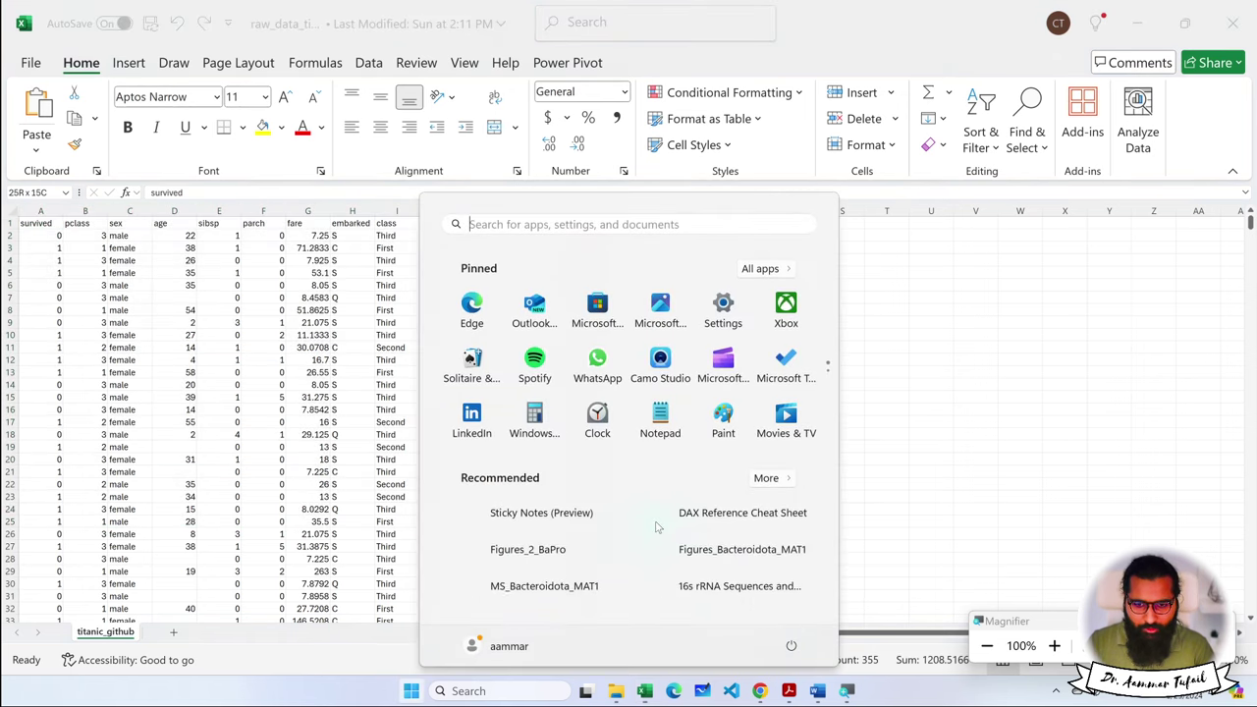
{"action": "key", "text": "super"}
{"action": "key", "text": "ctrl+c"}
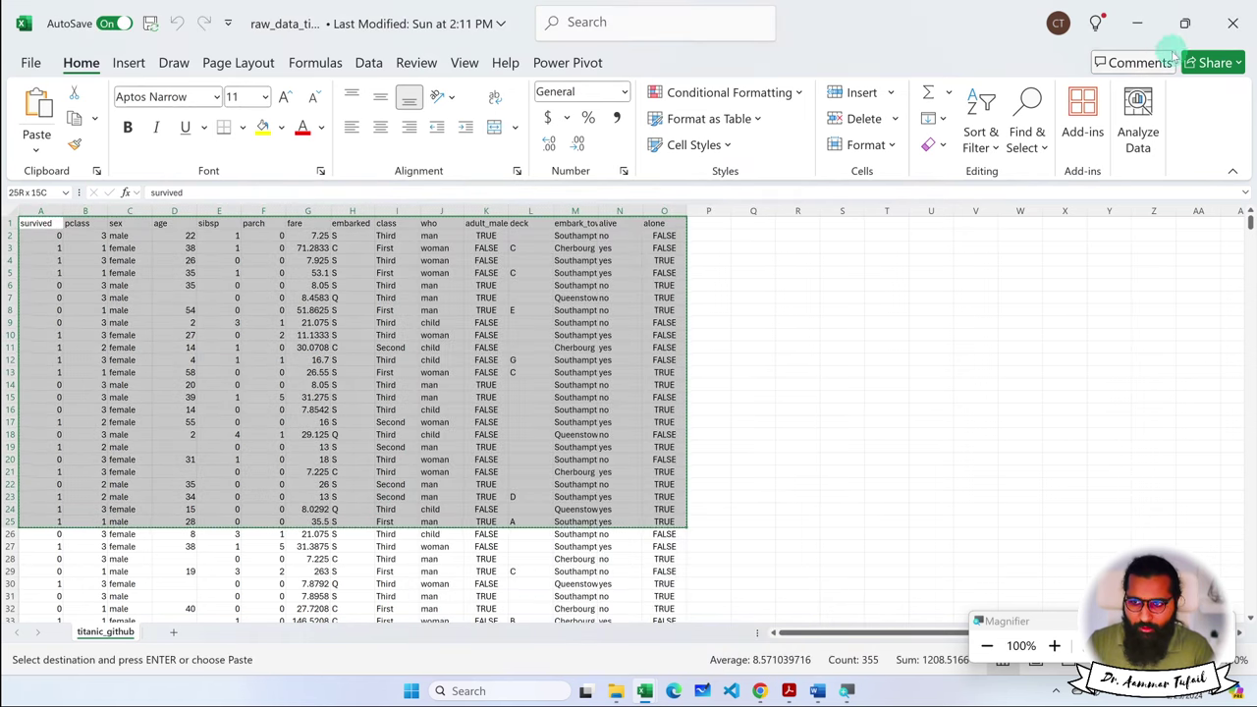
{"action": "left_click", "coordinate": [1232, 22]}
{"action": "left_click", "coordinate": [634, 391]}
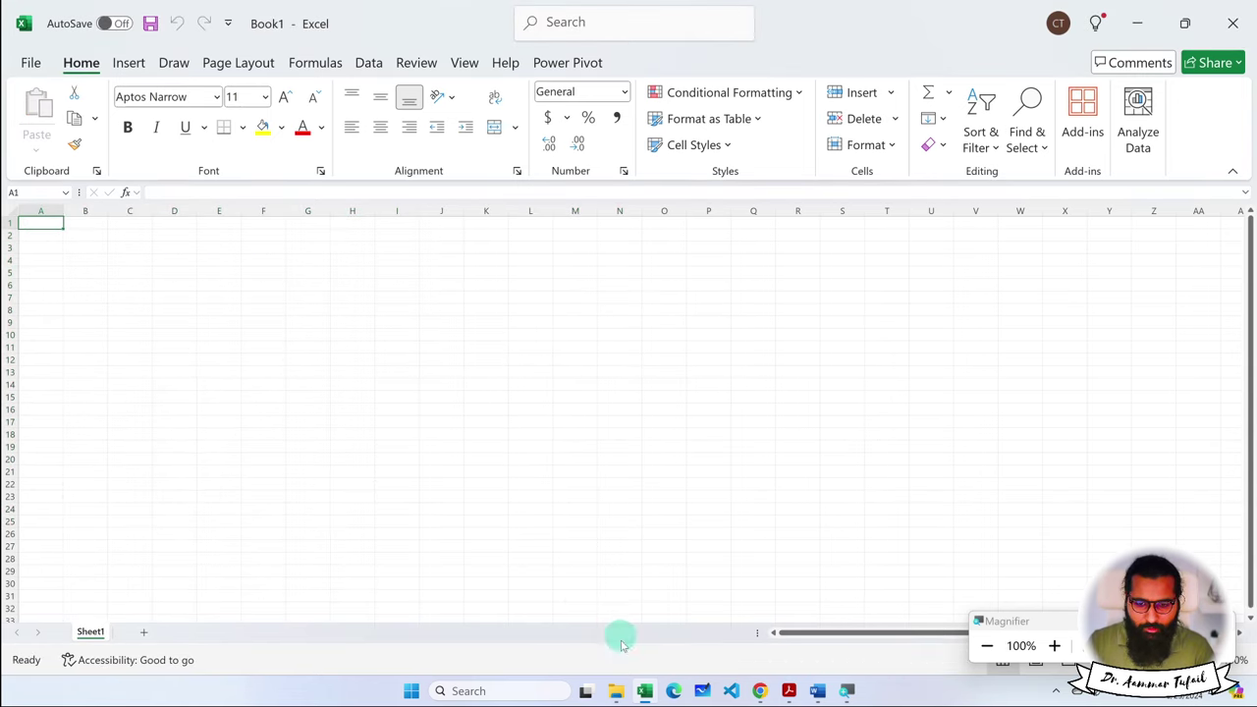
Open the recent raw_data_titanic workbook and copy the range A1:O18.
{"action": "left_click", "coordinate": [30, 65]}
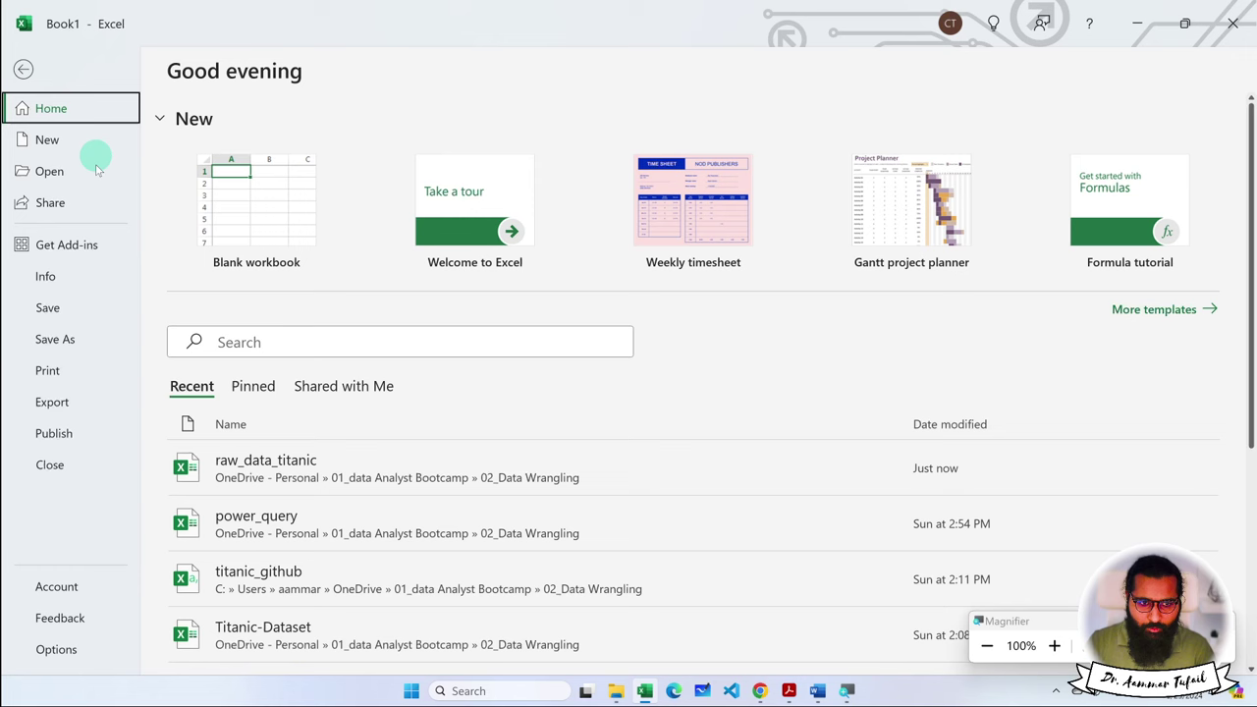
{"action": "left_click", "coordinate": [300, 470]}
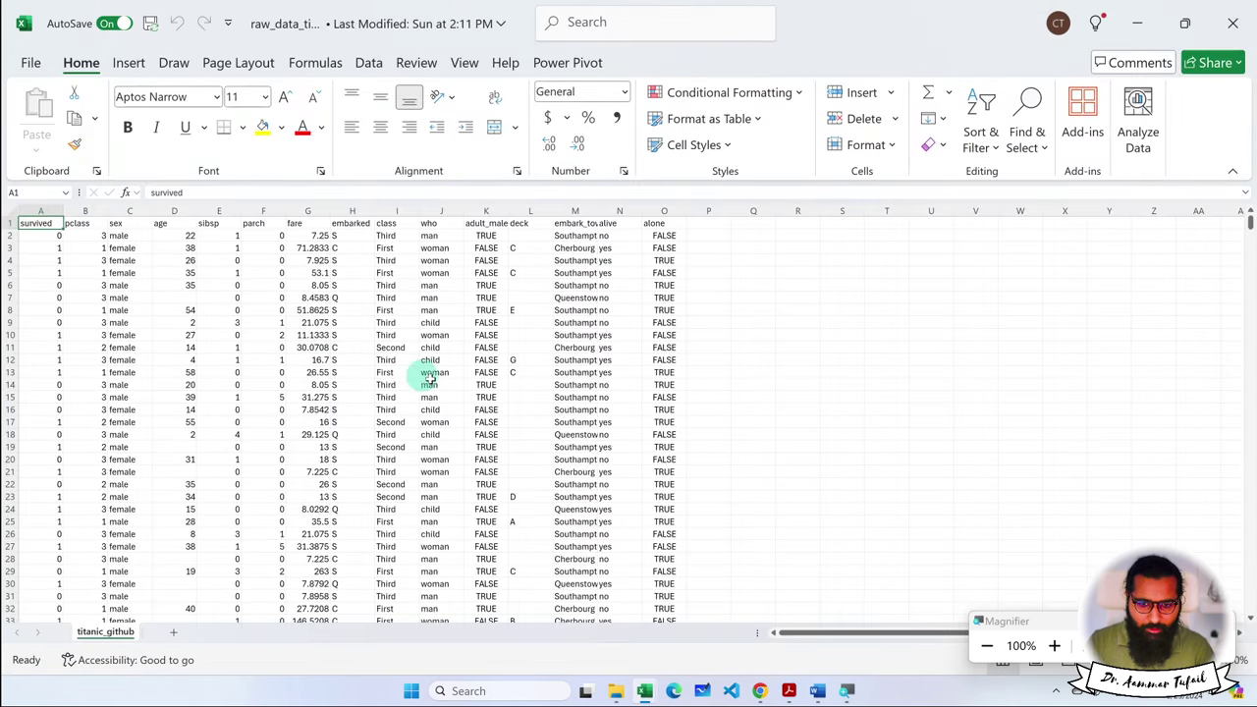
{"action": "left_click", "coordinate": [652, 432], "text": "shift"}
{"action": "key", "text": "ctrl+c"}
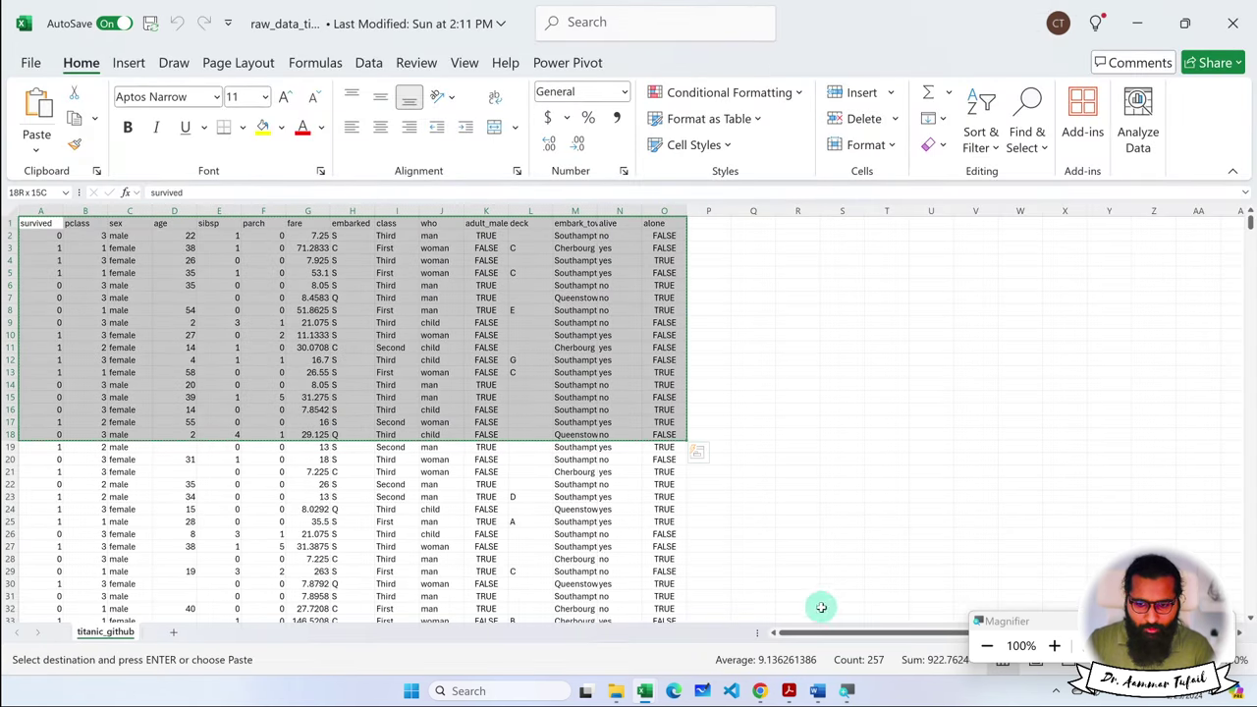
Paste the copied Titanic rows into Book1 starting at cell A1 and close the raw_data_titanic workbook.
{"action": "mouse_move", "coordinate": [640, 690]}
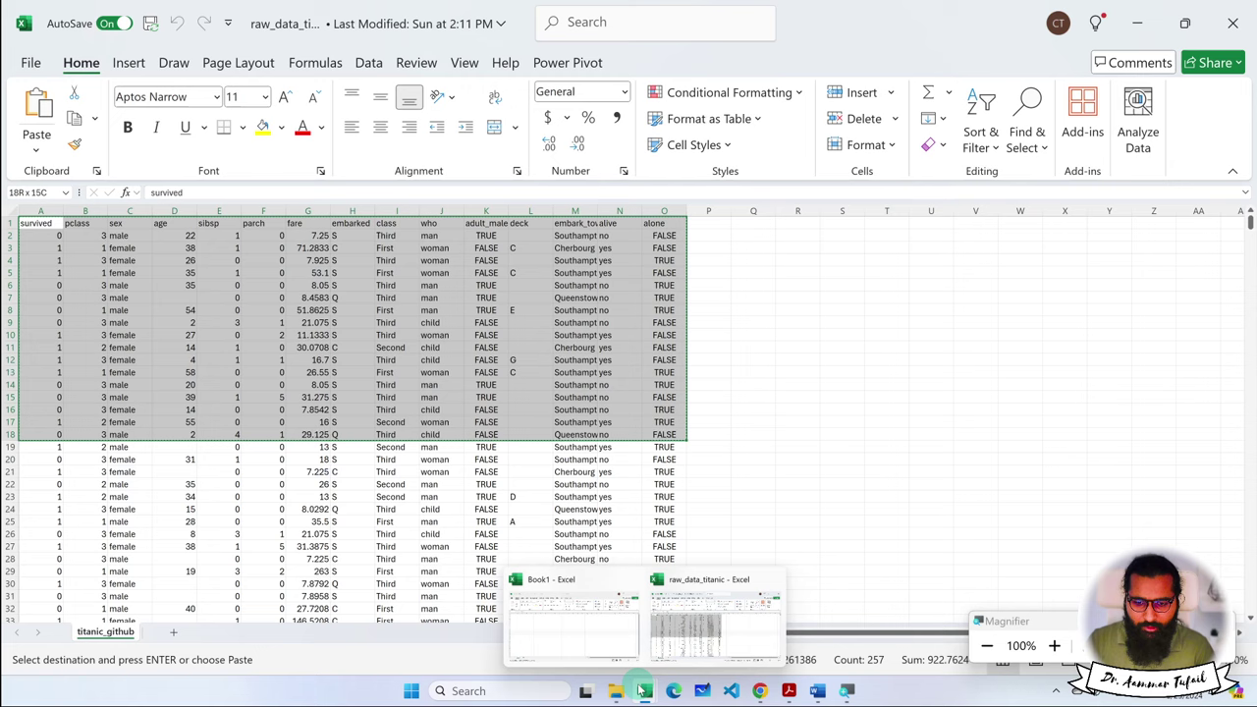
{"action": "left_click", "coordinate": [578, 629]}
{"action": "key", "text": "ctrl+v"}
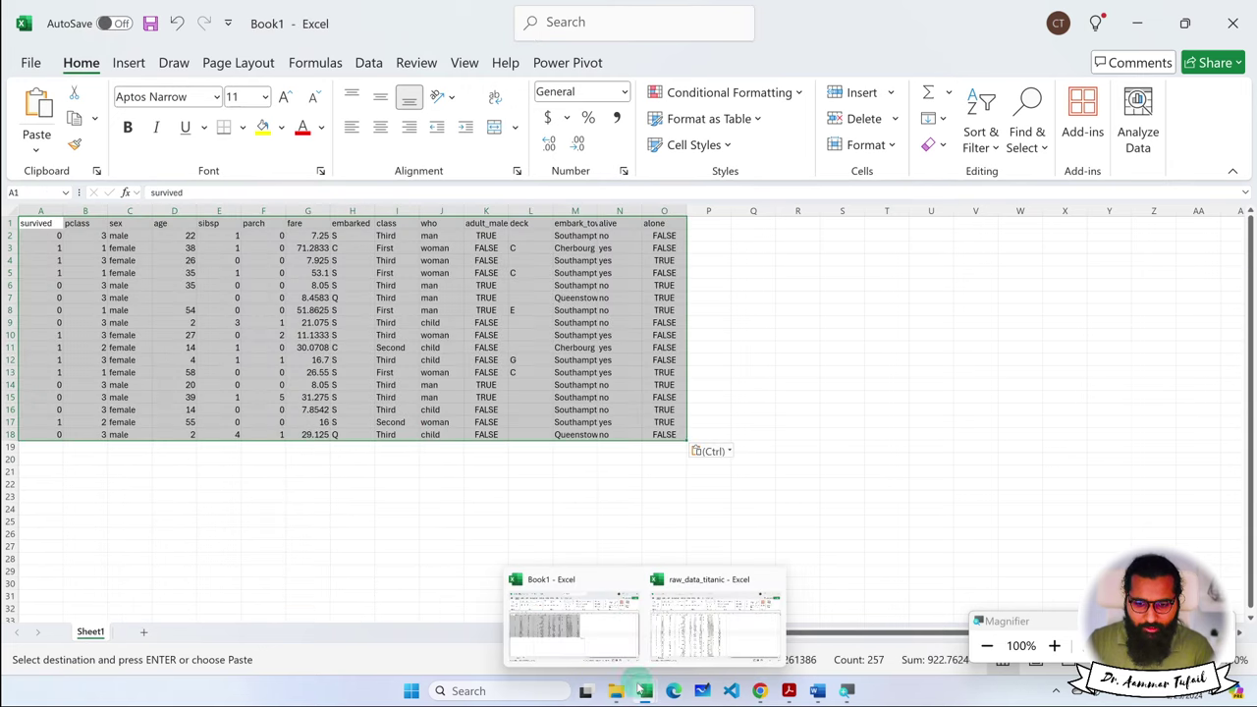
{"action": "left_click", "coordinate": [774, 579]}
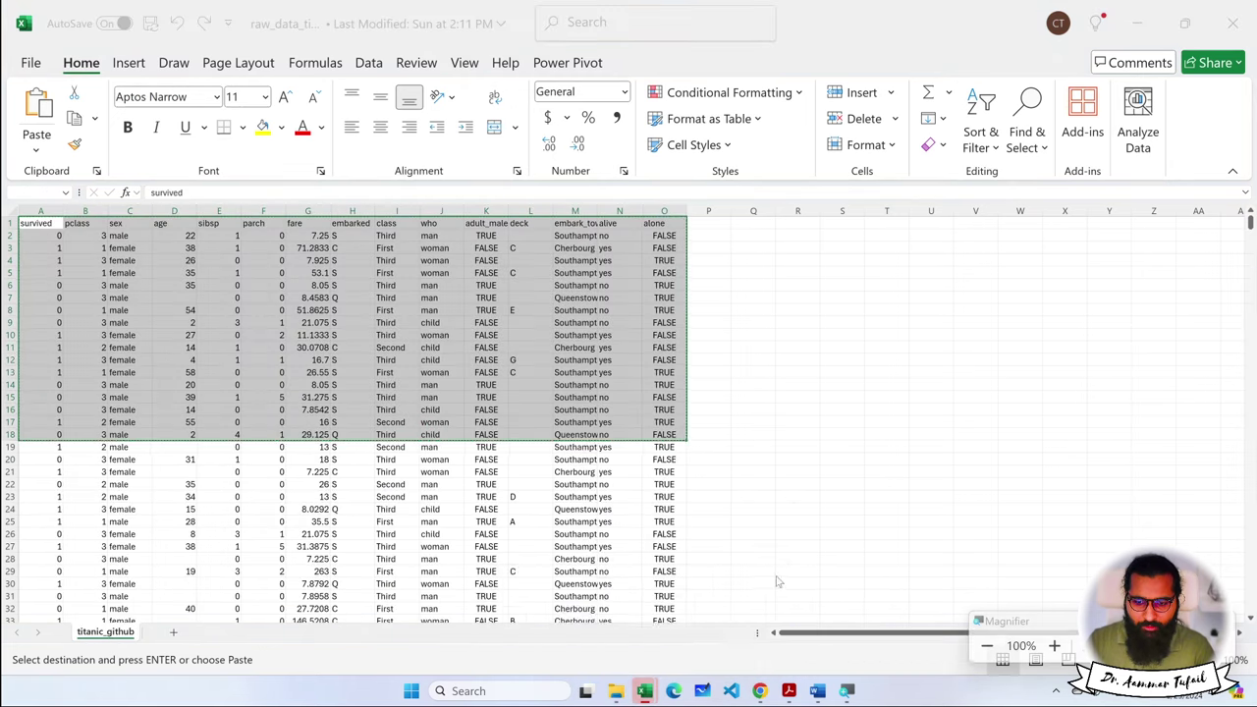
{"action": "left_click", "coordinate": [632, 392]}
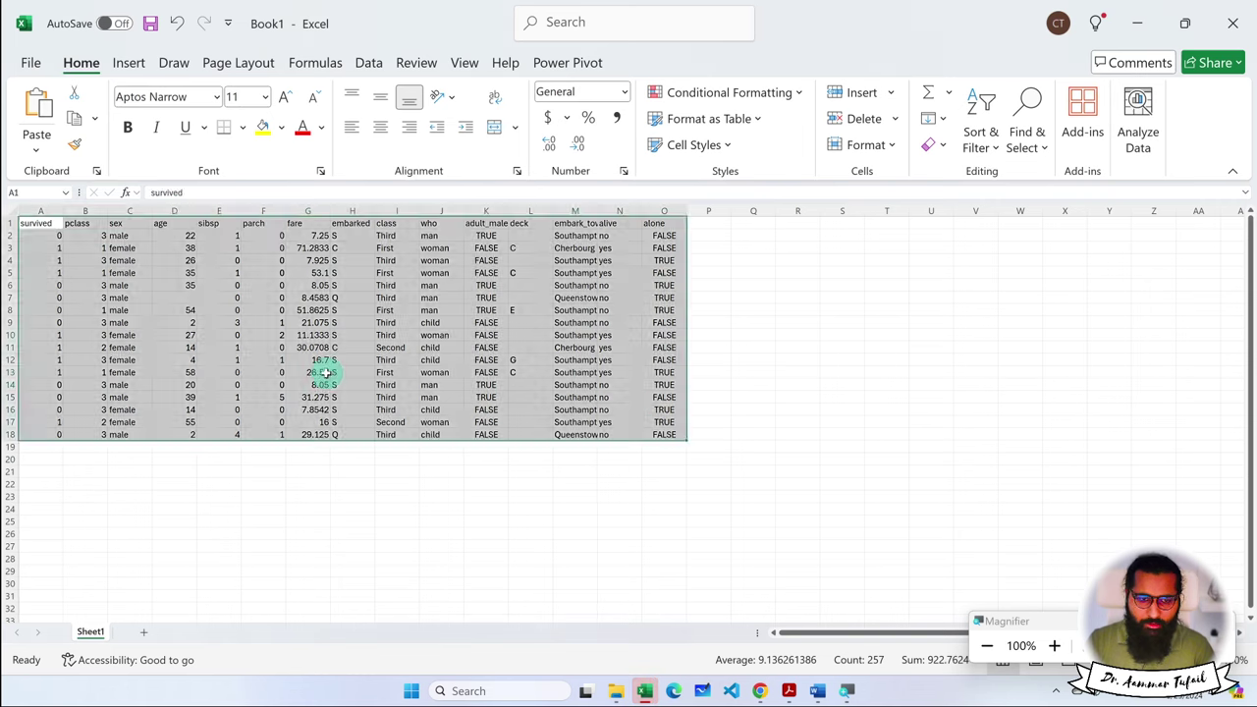
Convert the pasted range A1:O18 into a table with its first row as headers.
{"action": "left_click", "coordinate": [308, 372]}
{"action": "scroll", "coordinate": [155, 334], "scroll_direction": "up", "scroll_amount": 1, "text": "ctrl"}
{"action": "scroll", "coordinate": [154, 334], "scroll_direction": "up", "scroll_amount": 1, "text": "ctrl"}
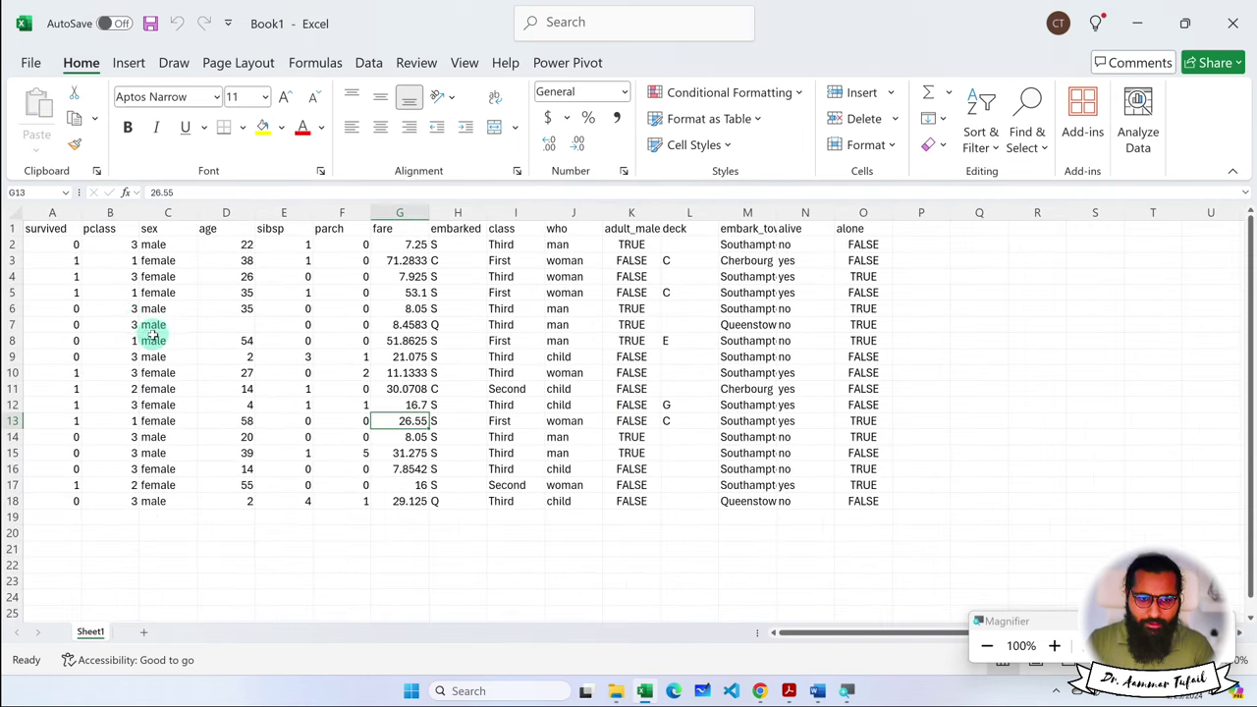
{"action": "left_click_drag", "start_coordinate": [46, 228], "coordinate": [859, 503]}
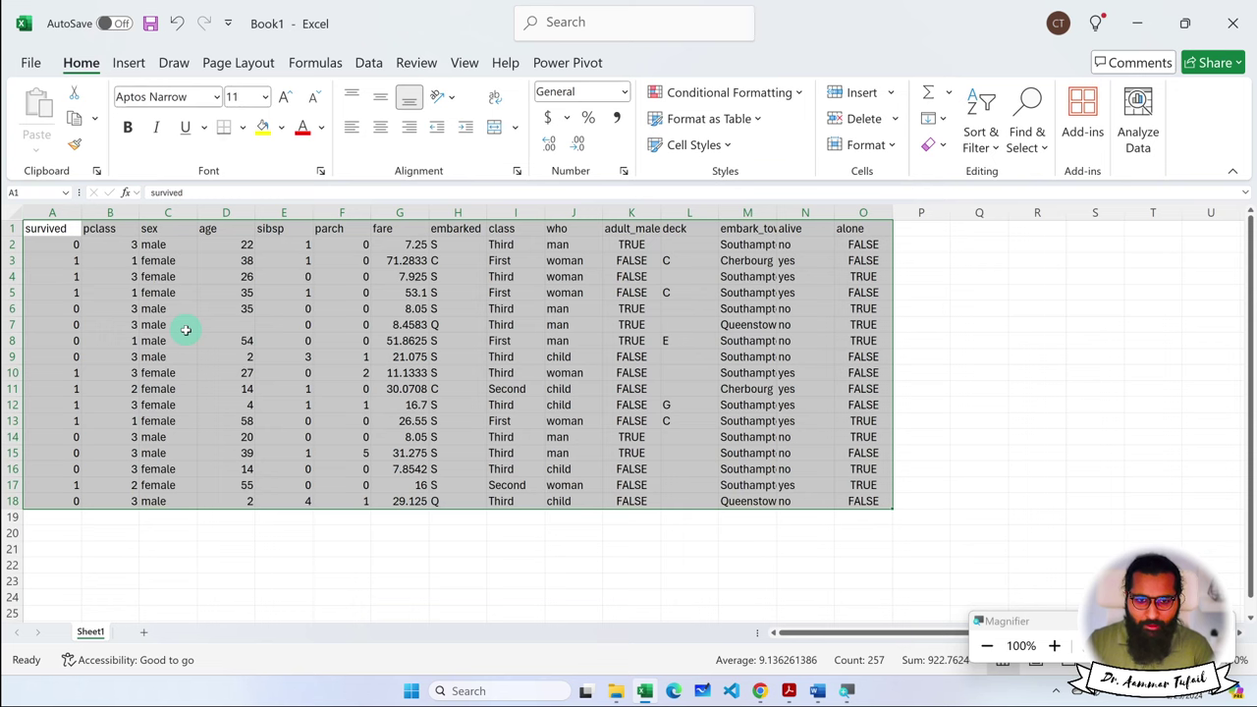
{"action": "key", "text": "ctrl+t"}
{"action": "left_click", "coordinate": [562, 346]}
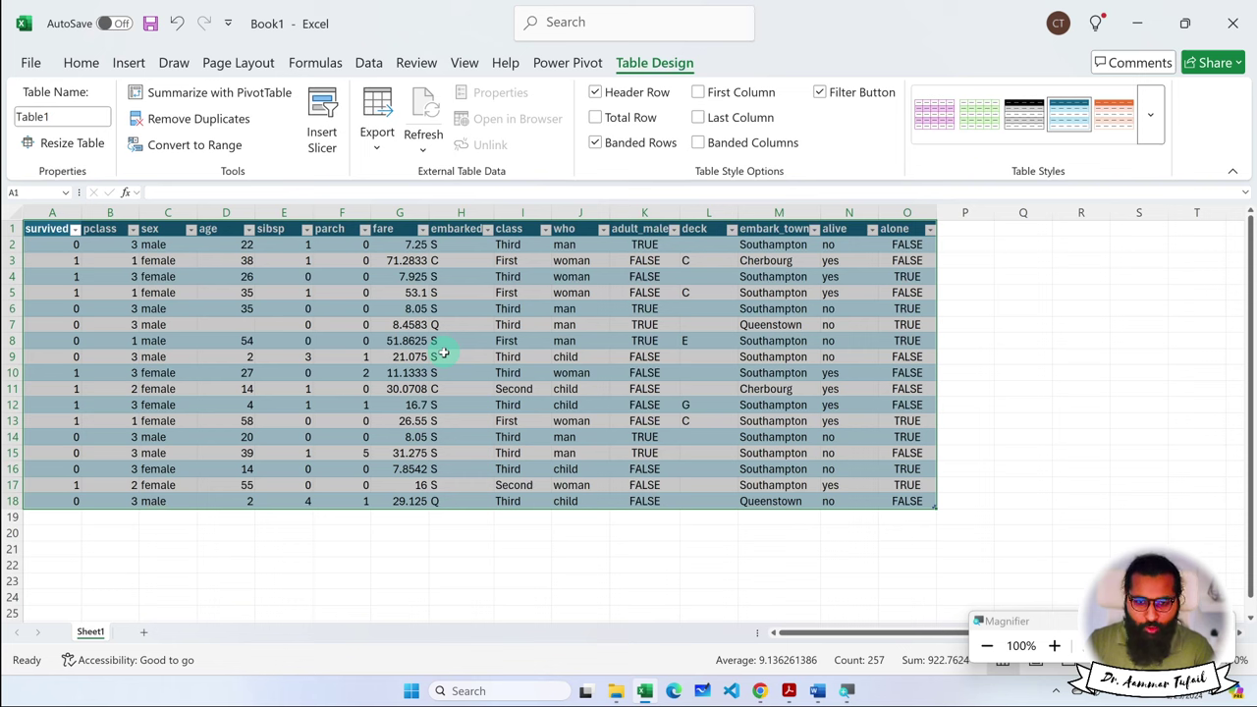
Add a row of column sums below the table with Quick Analysis totals.
{"action": "key", "text": "ctrl+q"}
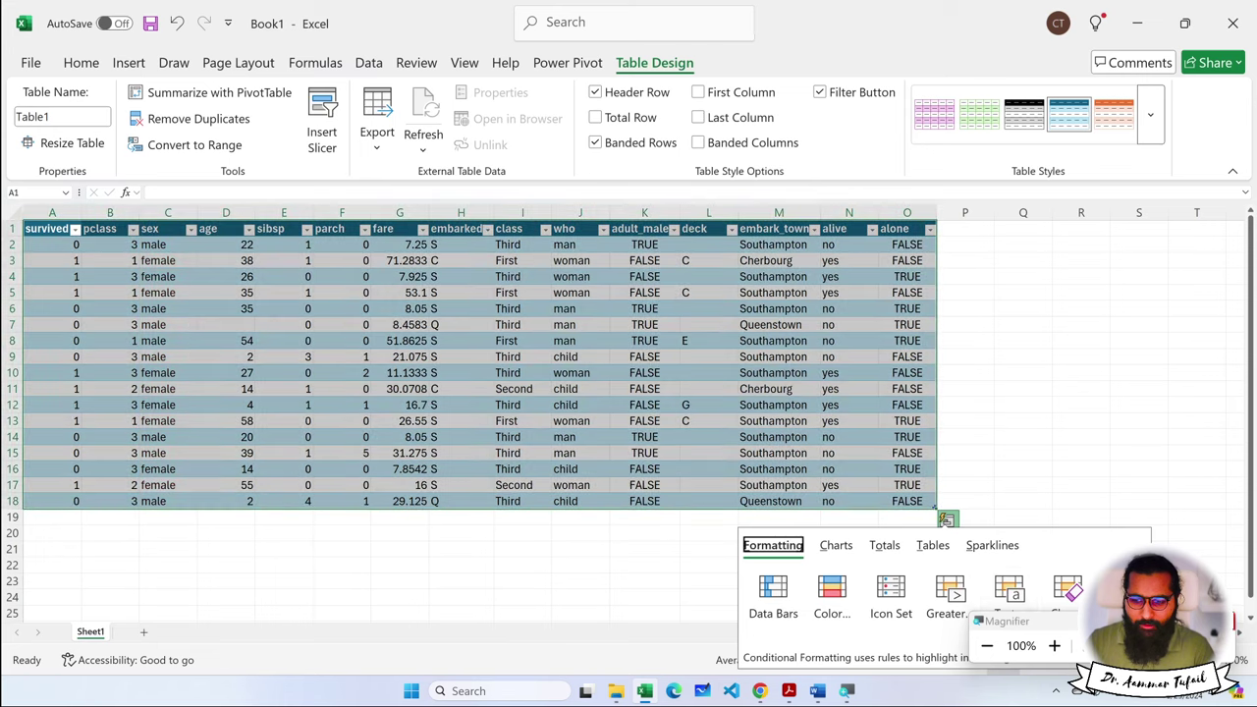
{"action": "key", "text": "Escape"}
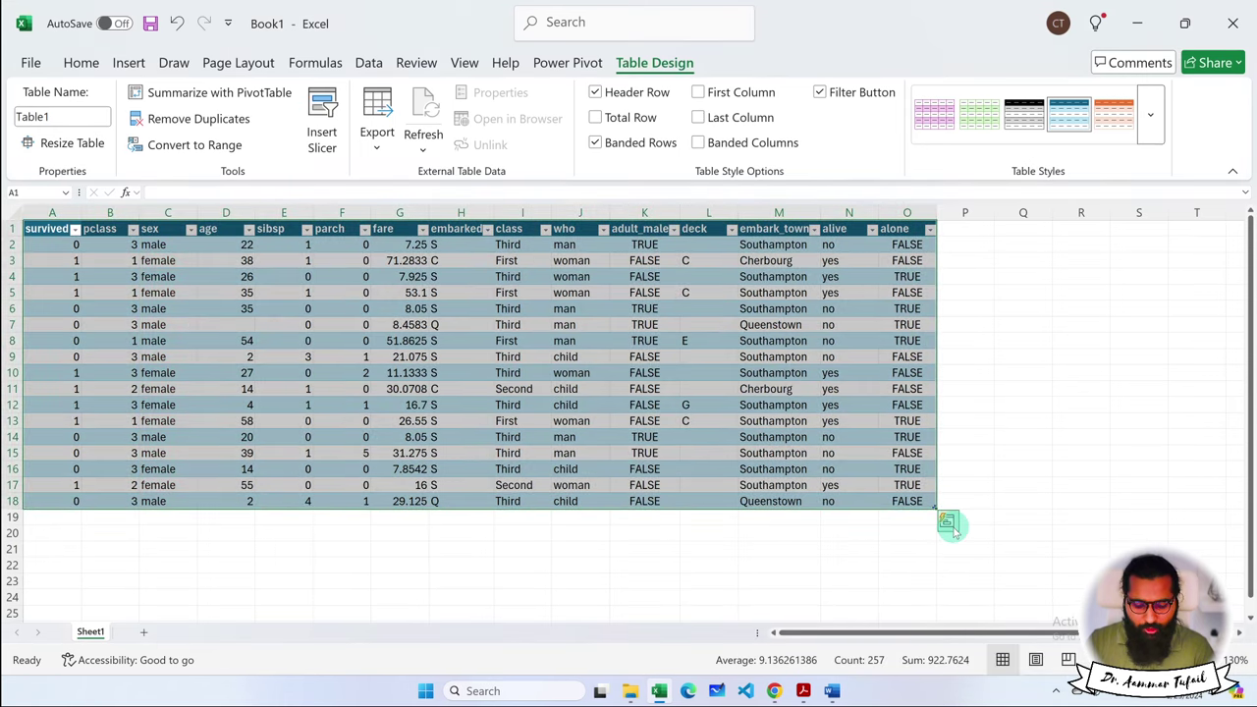
{"action": "left_click", "coordinate": [949, 525]}
{"action": "left_click", "coordinate": [887, 553]}
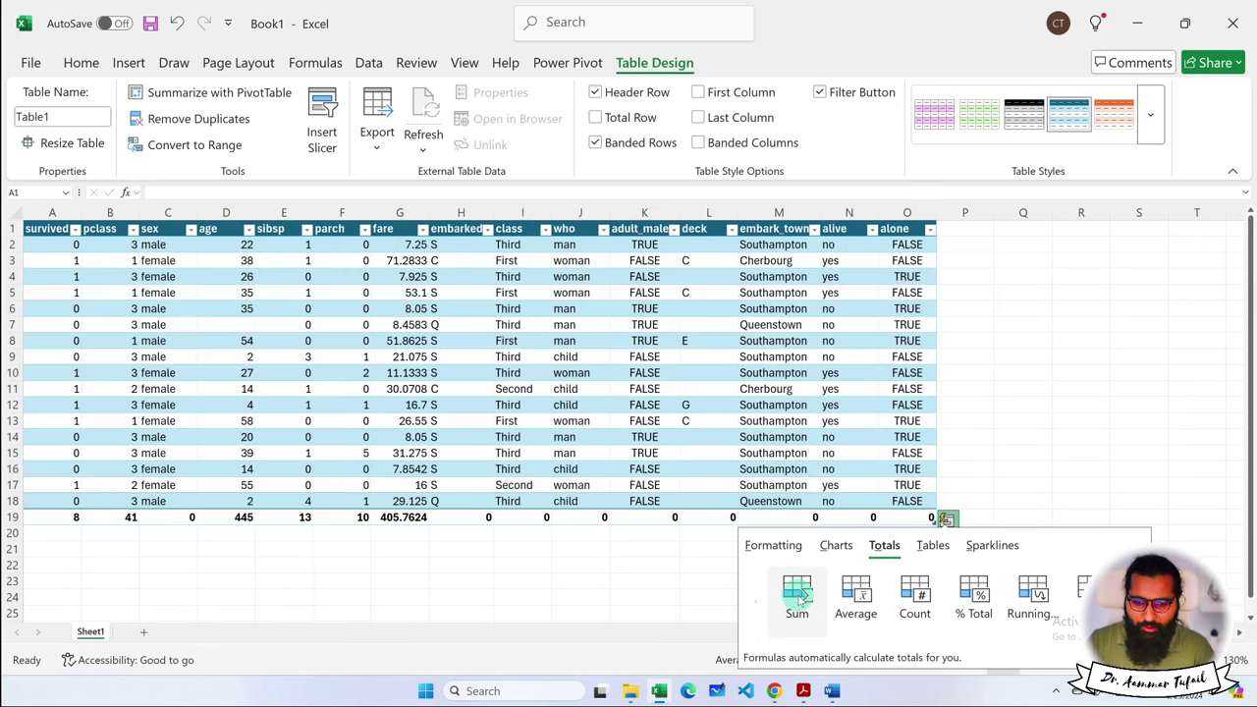
{"action": "left_click", "coordinate": [796, 594]}
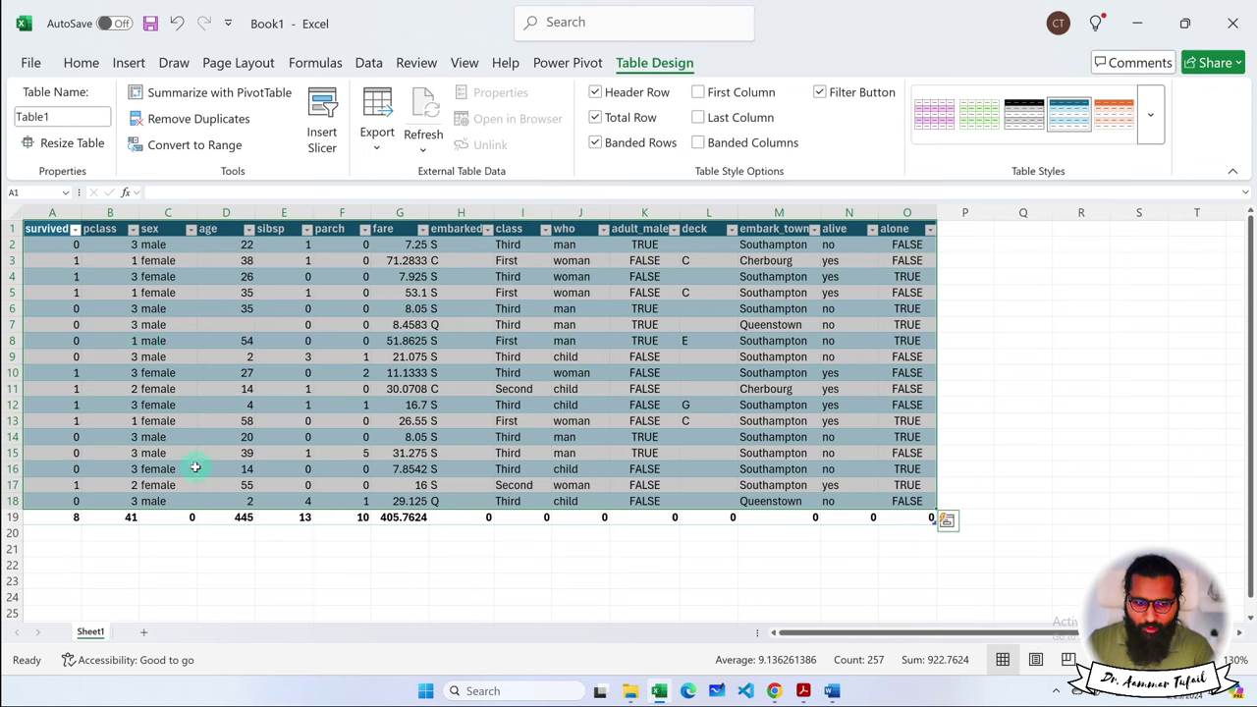
Add a Count column of row counts beside the table with Quick Analysis totals.
{"action": "left_click", "coordinate": [948, 521]}
{"action": "left_click", "coordinate": [894, 548]}
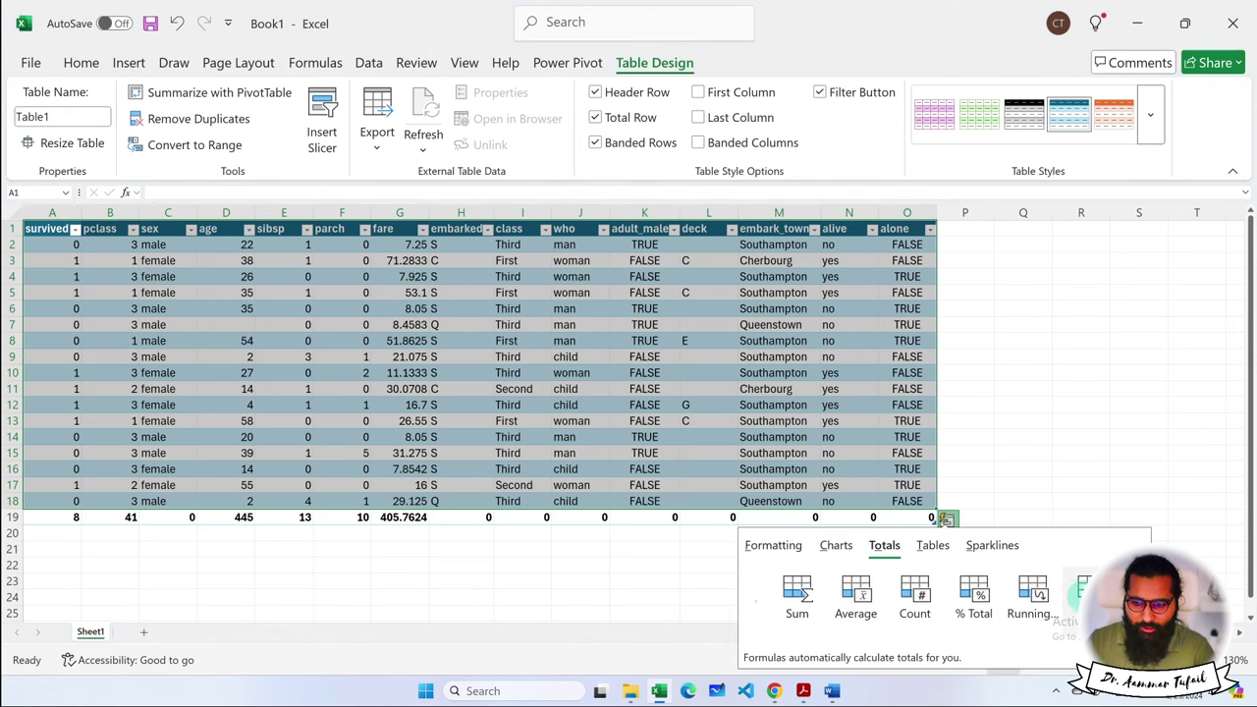
{"action": "left_click", "coordinate": [1141, 593]}
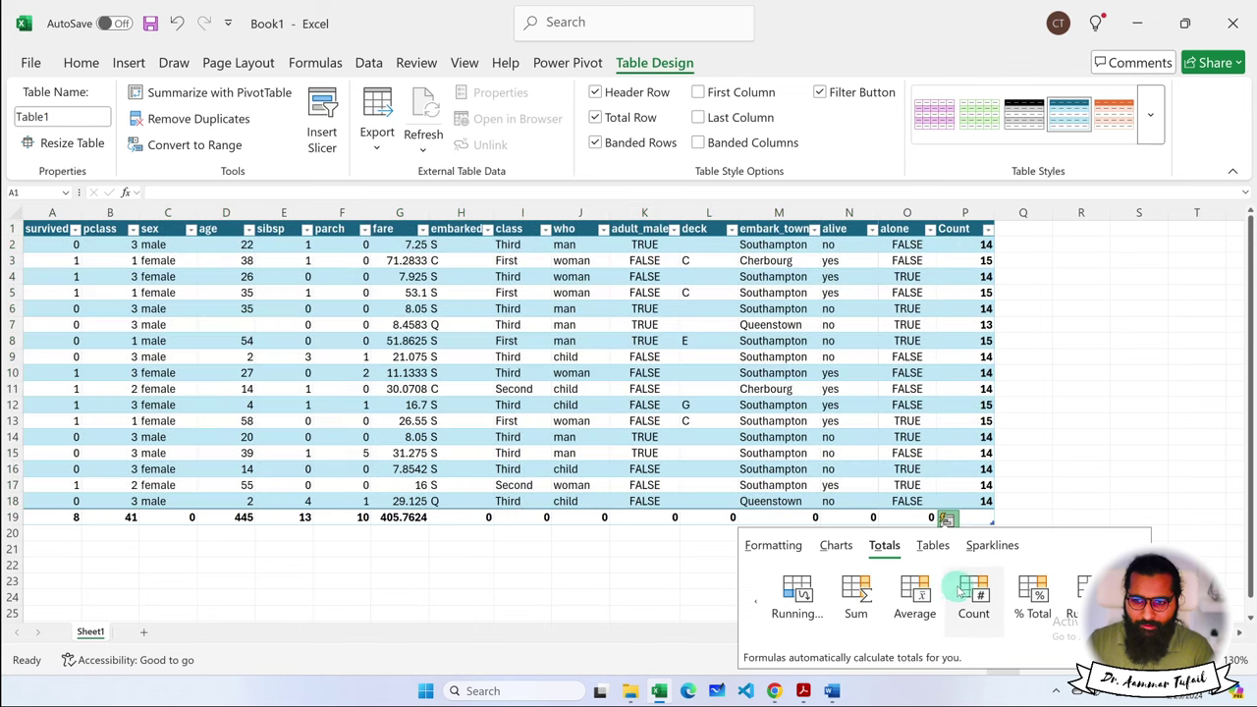
{"action": "left_click", "coordinate": [959, 589]}
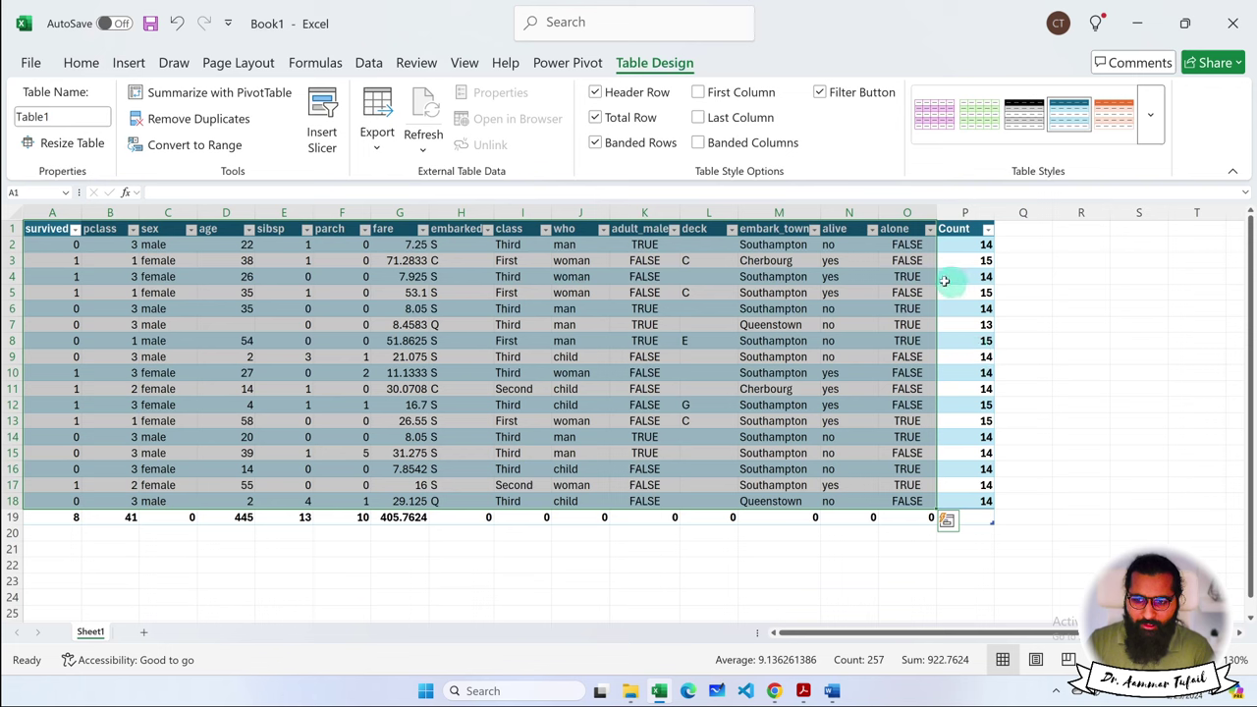
Check the row count formula in the Count column for the first data row against the columns it covers.
{"action": "left_click", "coordinate": [13, 246]}
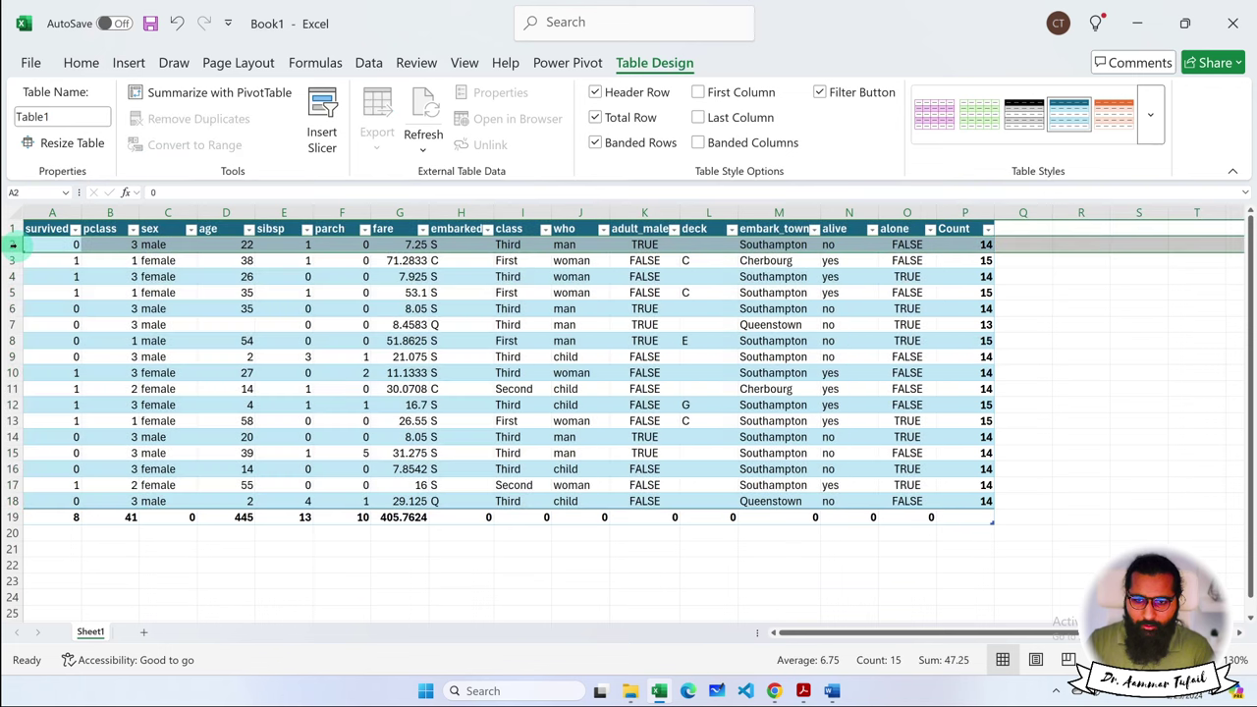
{"action": "left_click", "coordinate": [943, 245]}
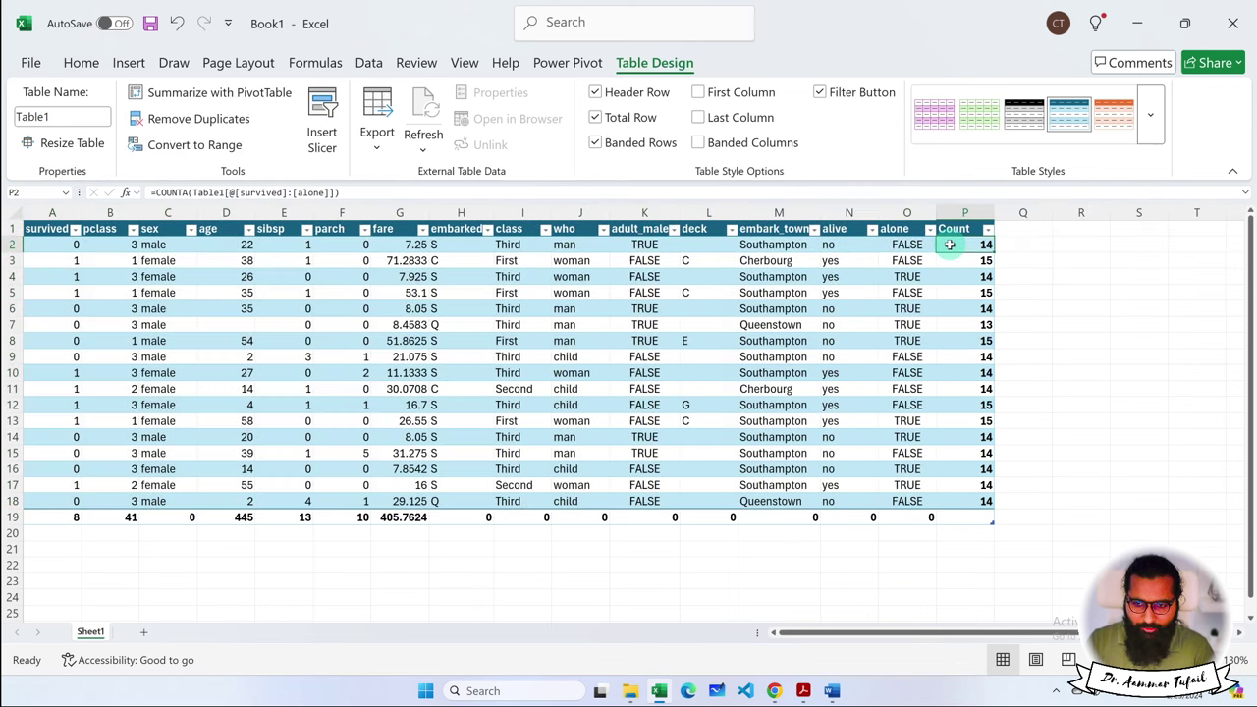
{"action": "left_click", "coordinate": [899, 228]}
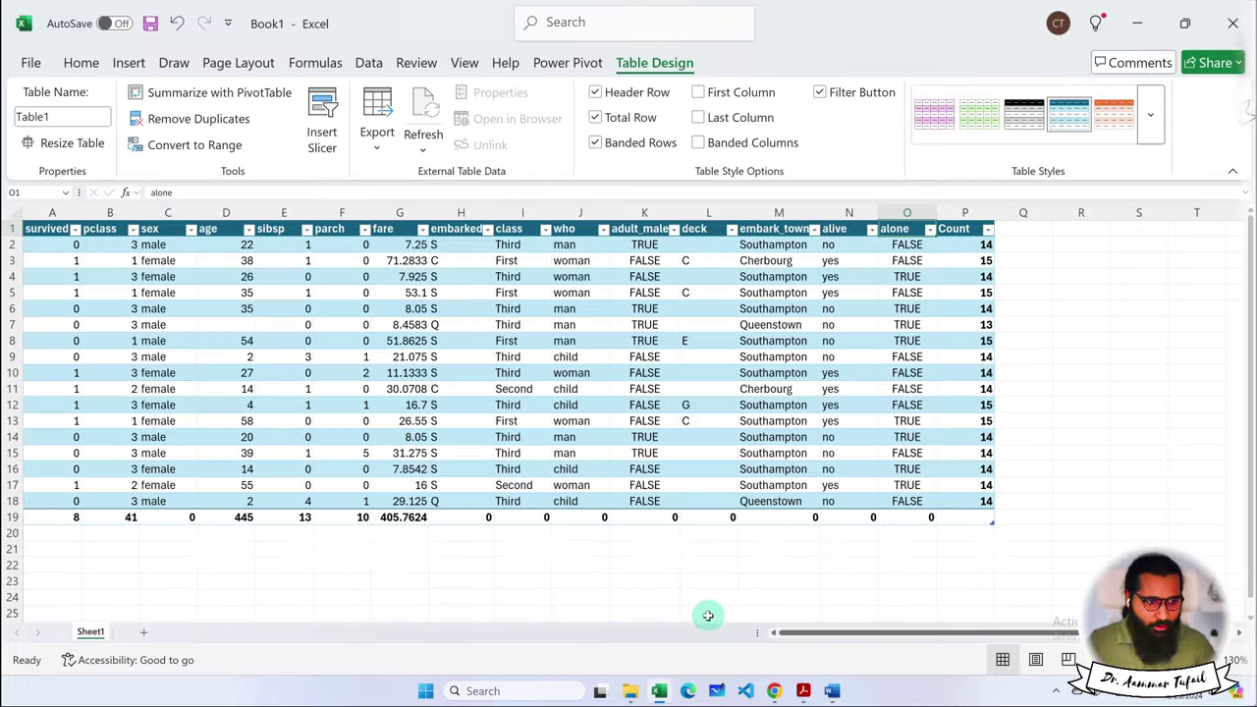
Switch to Chrome, search Google for codanics and open the Codanics home page.
{"action": "left_click", "coordinate": [774, 691]}
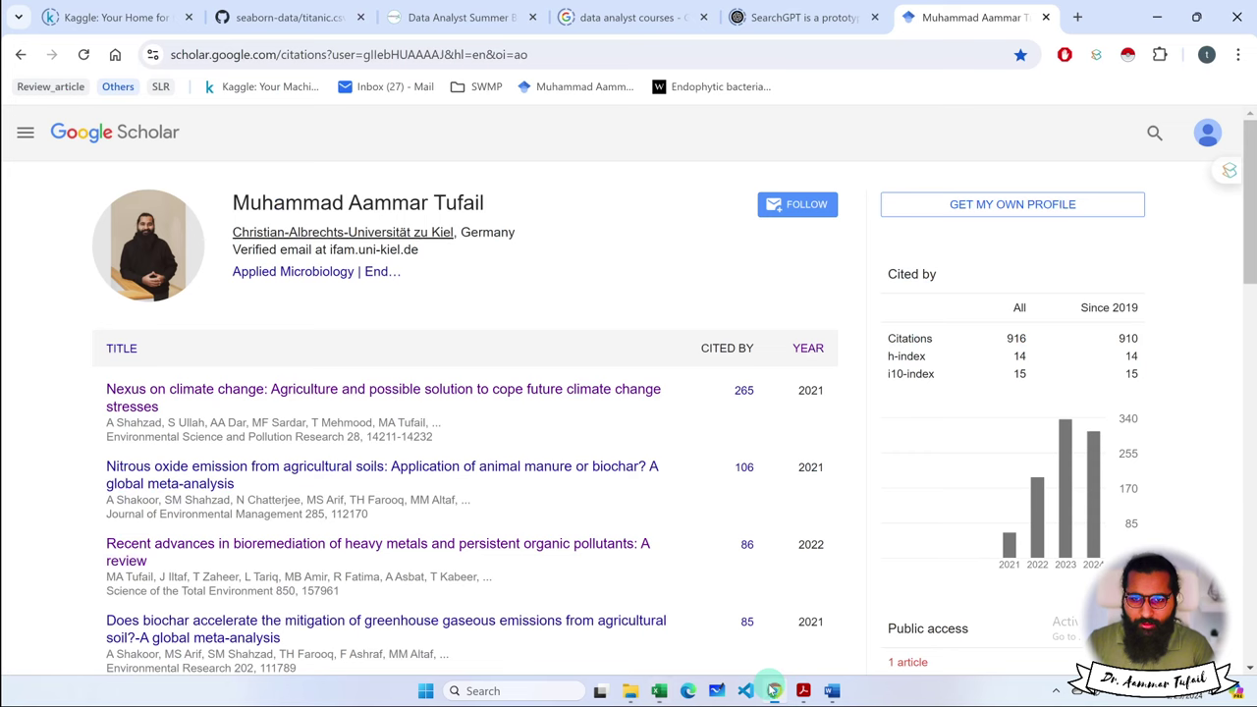
{"action": "left_click", "coordinate": [1077, 18]}
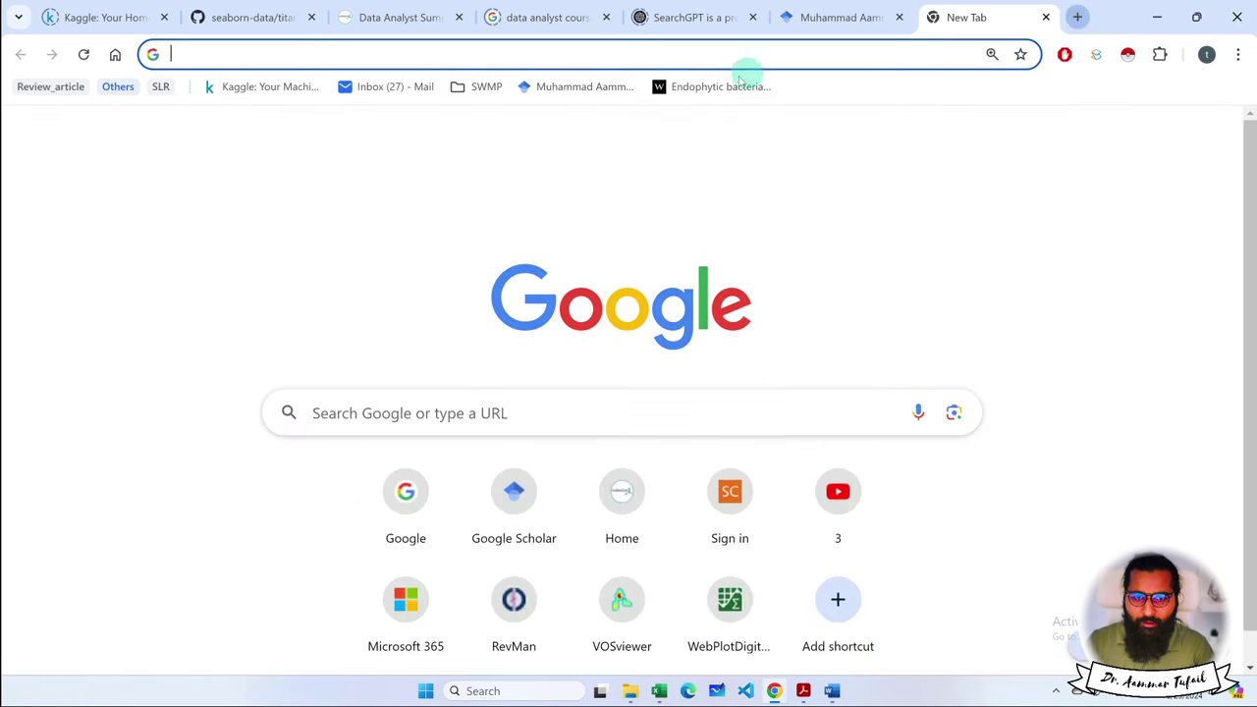
{"action": "left_click", "coordinate": [426, 20]}
{"action": "scroll", "coordinate": [314, 237], "scroll_direction": "up", "scroll_amount": 10}
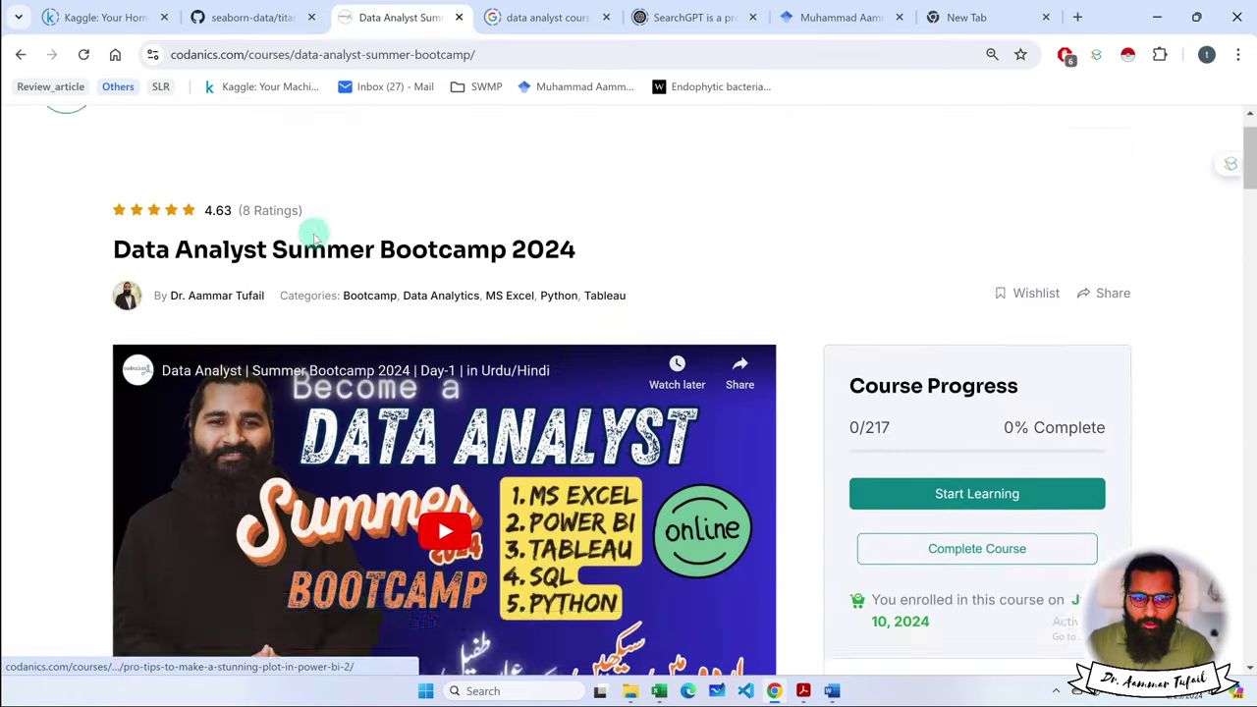
{"action": "left_click", "coordinate": [115, 55]}
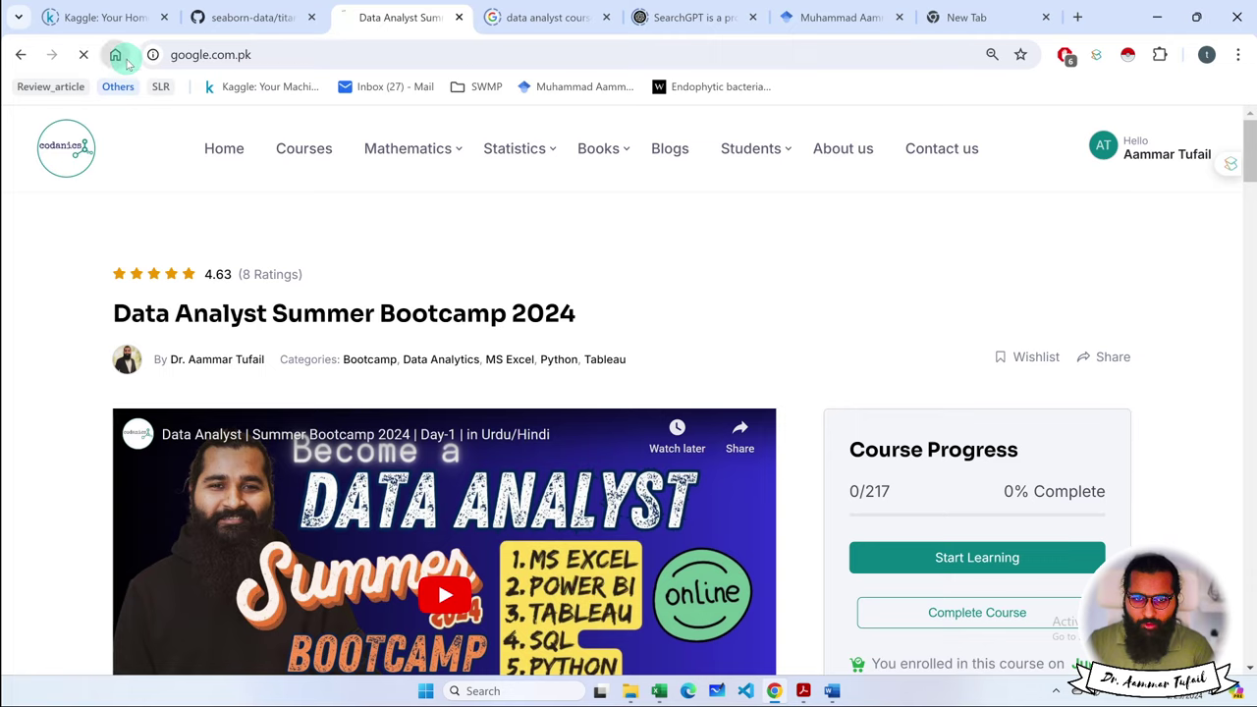
{"action": "type", "text": "codancis"}
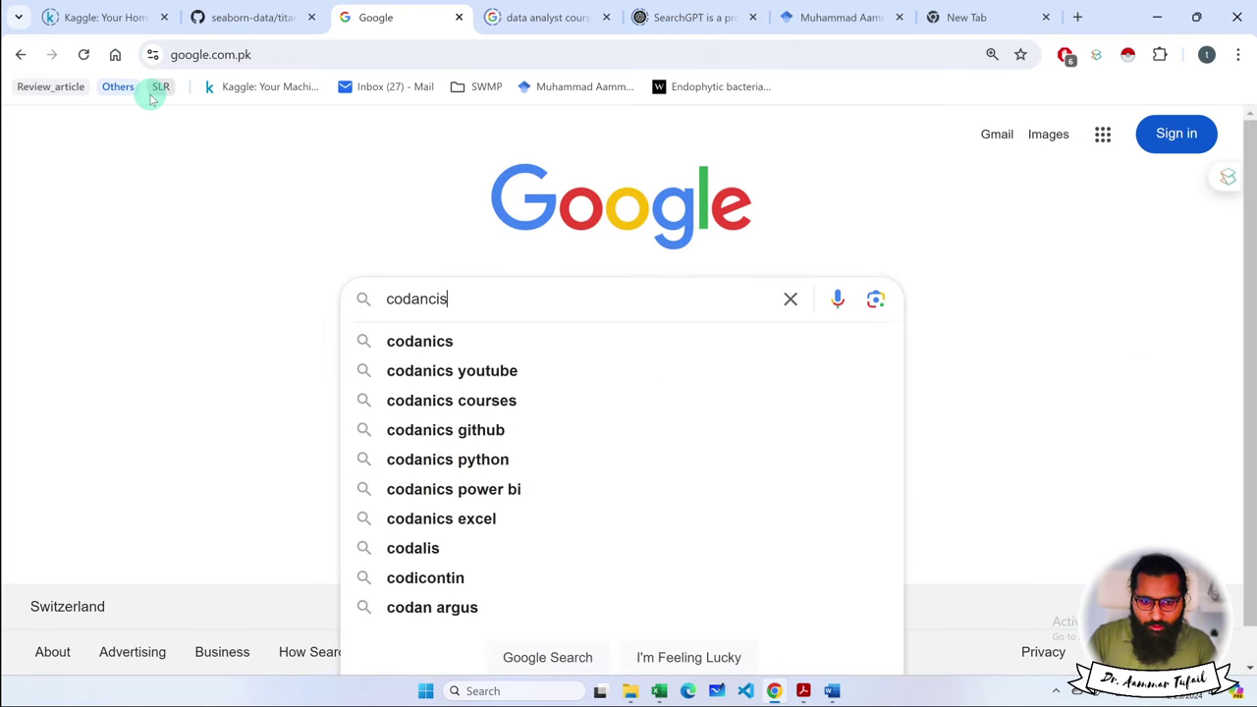
{"action": "key", "text": "Down"}
{"action": "key", "text": "Return"}
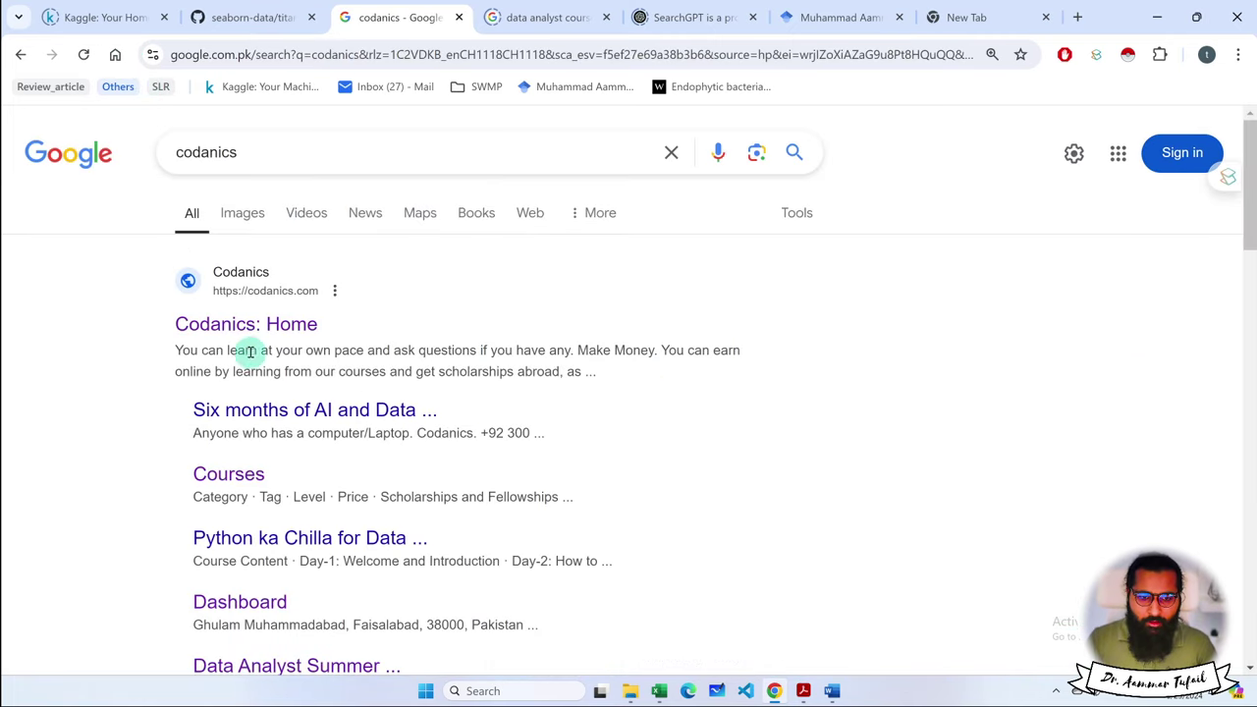
{"action": "left_click", "coordinate": [250, 326]}
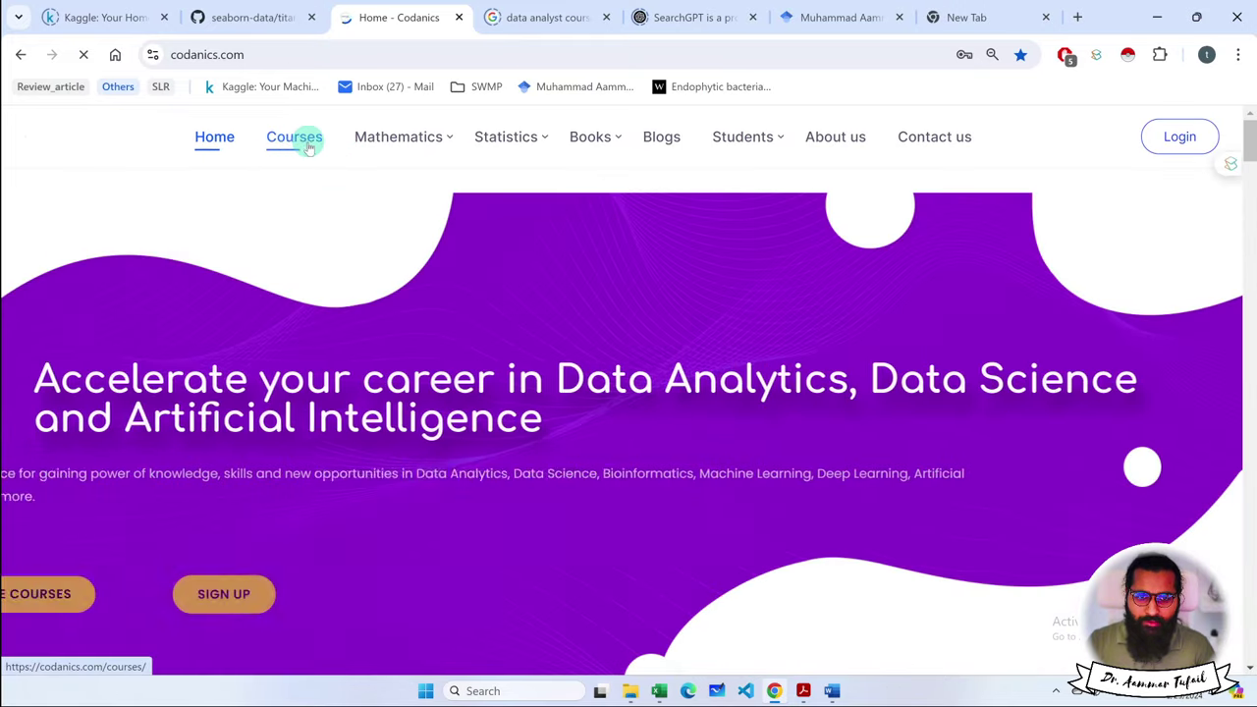
Open the Data Analyst Summer Bootcamp 2024 page from the site's course catalogue.
{"action": "left_click", "coordinate": [295, 138]}
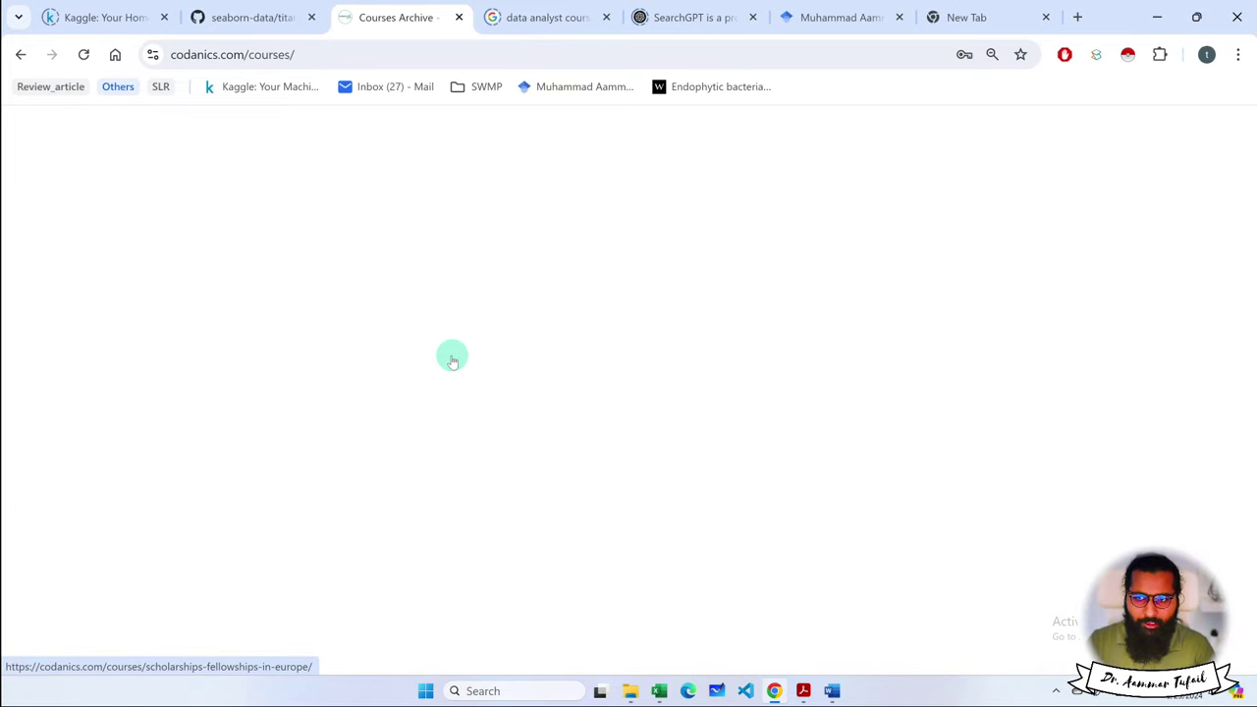
{"action": "scroll", "coordinate": [452, 361], "scroll_direction": "down", "scroll_amount": 2}
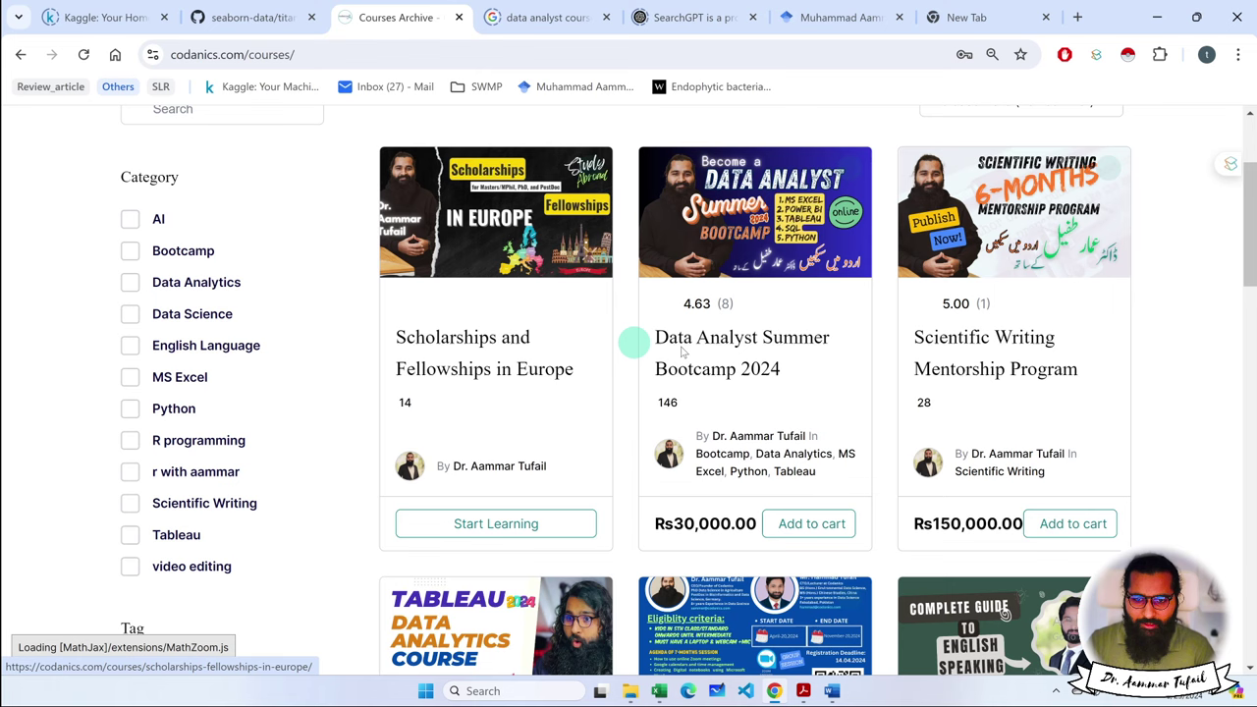
{"action": "left_click", "coordinate": [744, 350]}
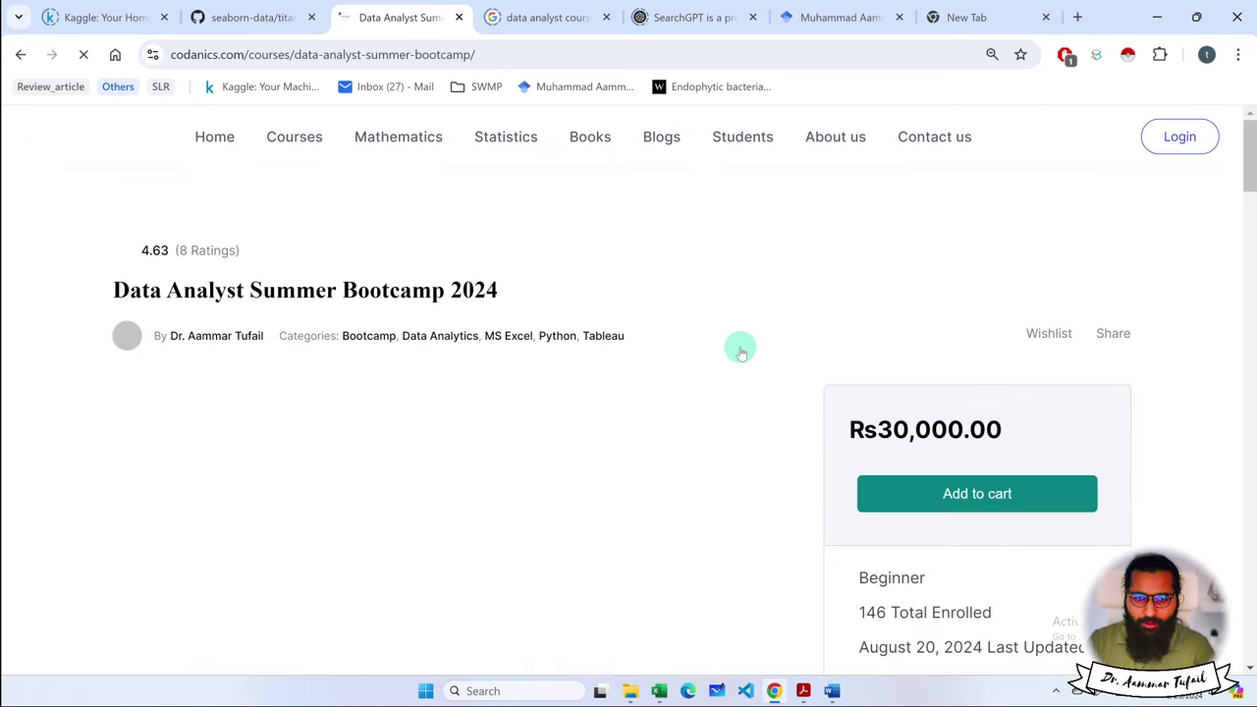
Review the bootcamp's course content list, briefly expanding and collapsing the Power BI (Part-3) section.
{"action": "scroll", "coordinate": [606, 376], "scroll_direction": "down", "scroll_amount": 4}
{"action": "scroll", "coordinate": [606, 376], "scroll_direction": "down", "scroll_amount": 13}
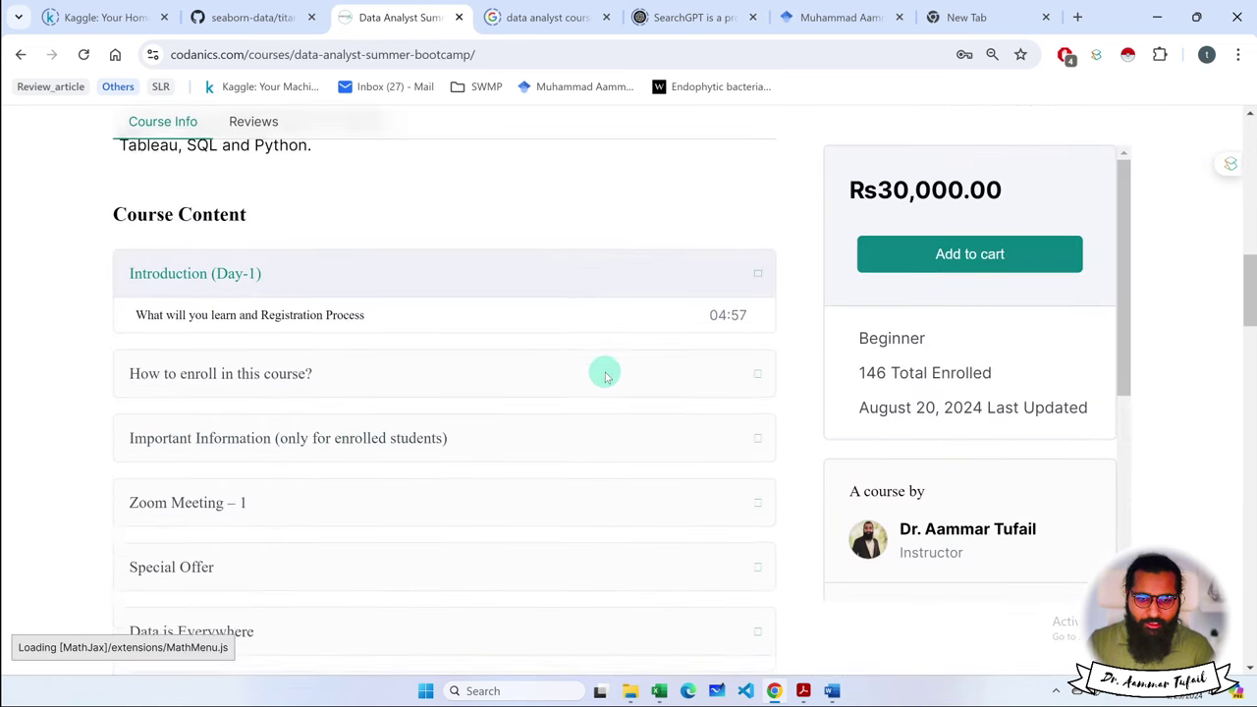
{"action": "scroll", "coordinate": [606, 376], "scroll_direction": "down", "scroll_amount": 10}
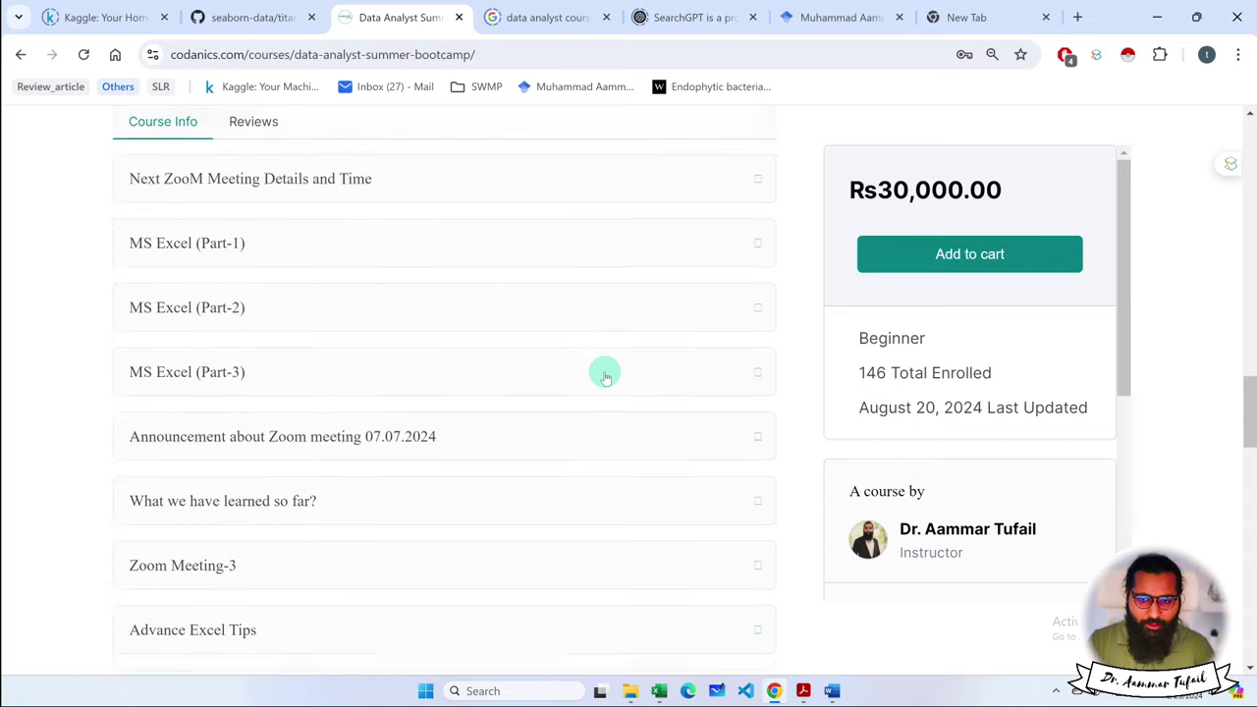
{"action": "scroll", "coordinate": [606, 376], "scroll_direction": "down", "scroll_amount": 7}
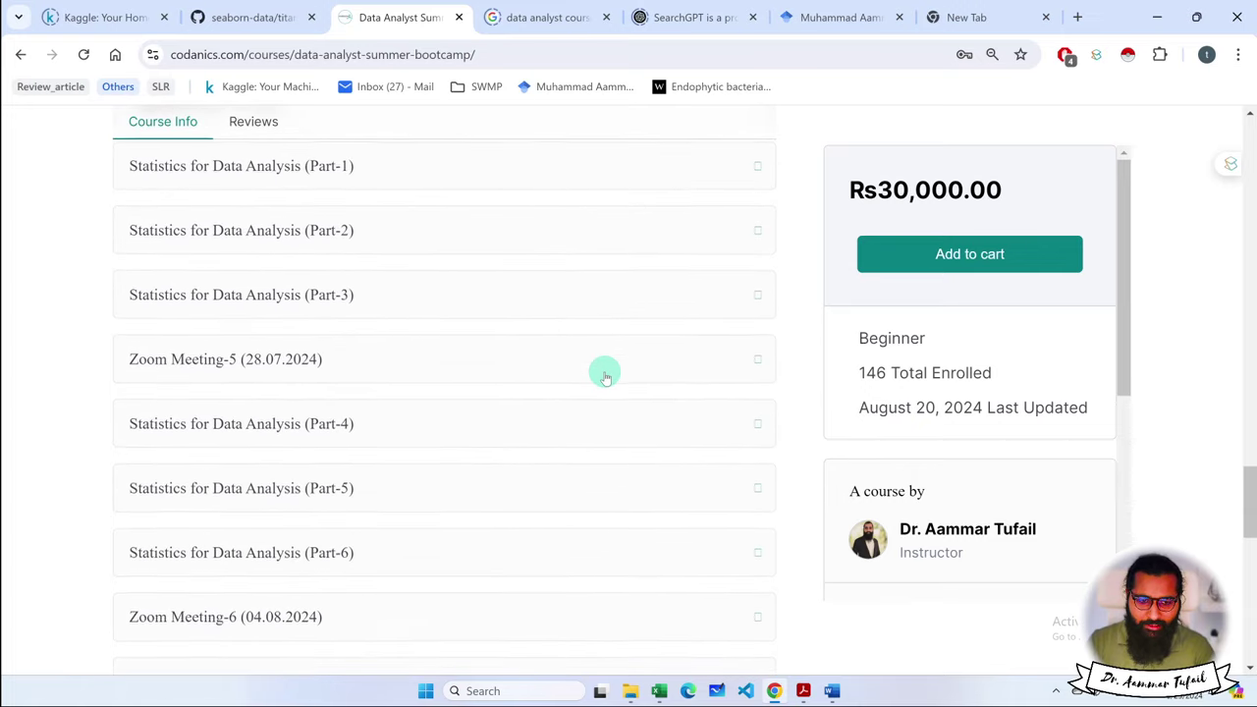
{"action": "scroll", "coordinate": [603, 370], "scroll_direction": "down", "scroll_amount": 5}
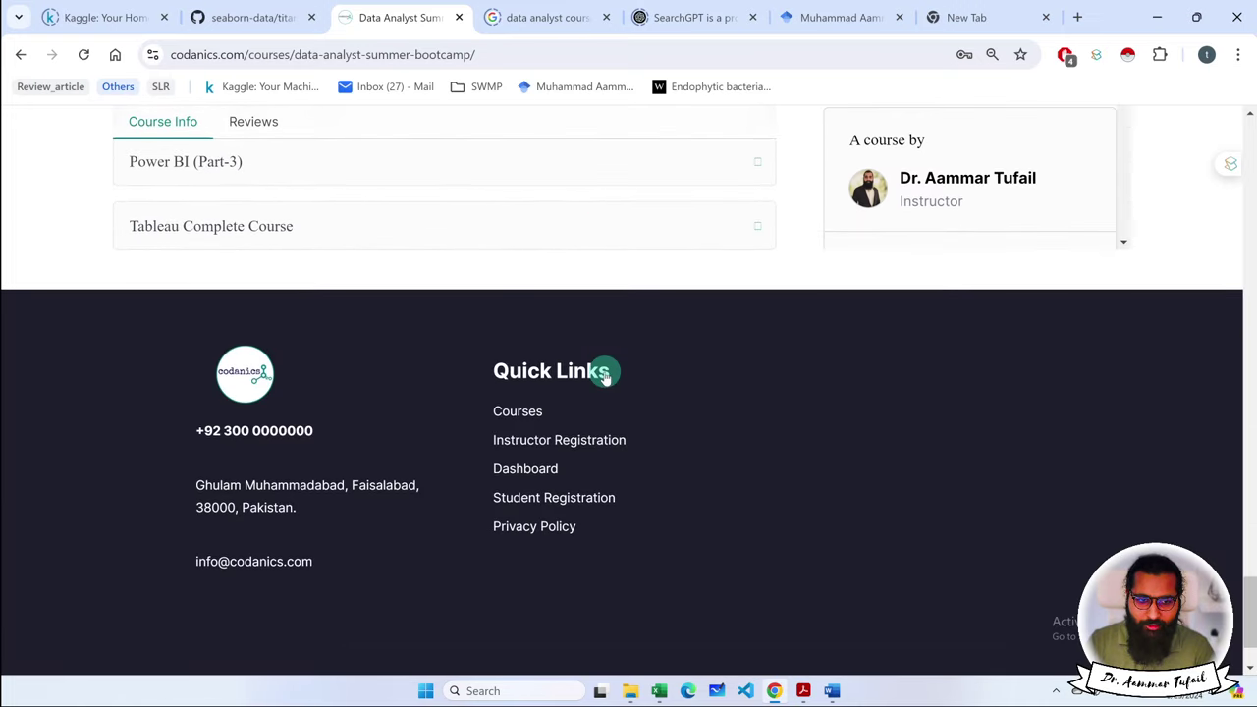
{"action": "scroll", "coordinate": [604, 367], "scroll_direction": "up", "scroll_amount": 2}
{"action": "left_click", "coordinate": [349, 378]}
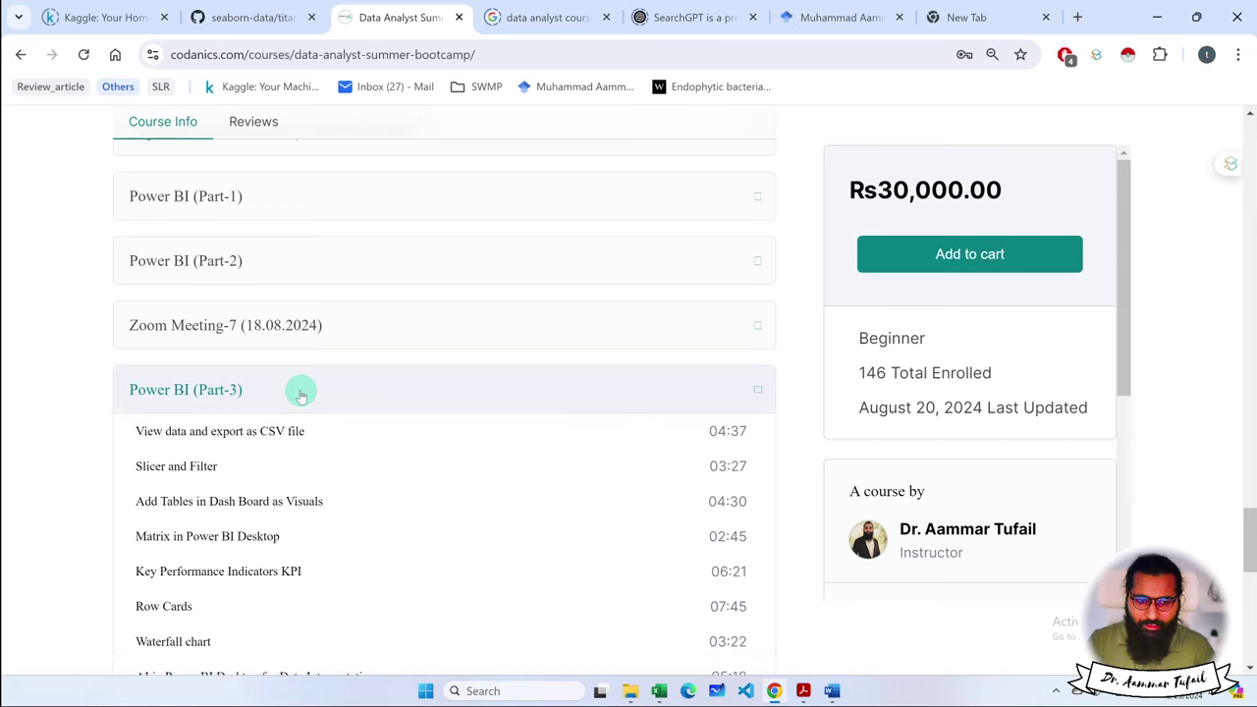
{"action": "left_click", "coordinate": [302, 395]}
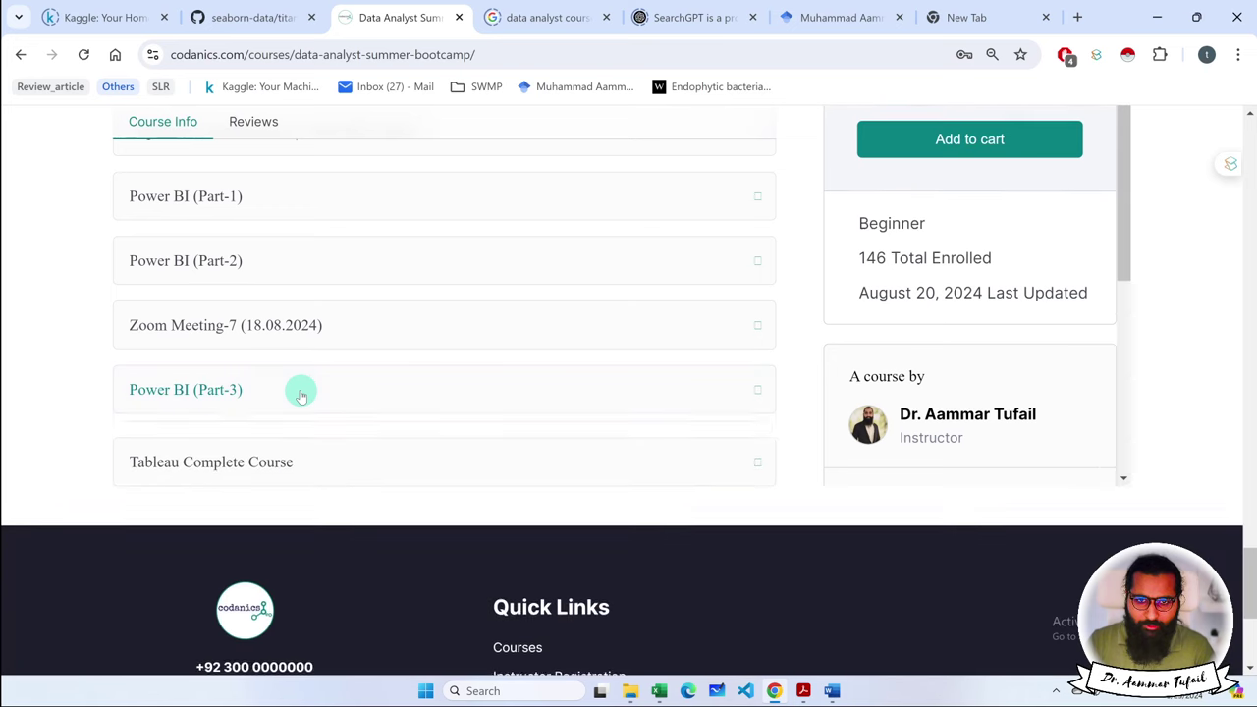
Find YouTube through a Google search in the empty browser tab and open its home page.
{"action": "left_click", "coordinate": [952, 29]}
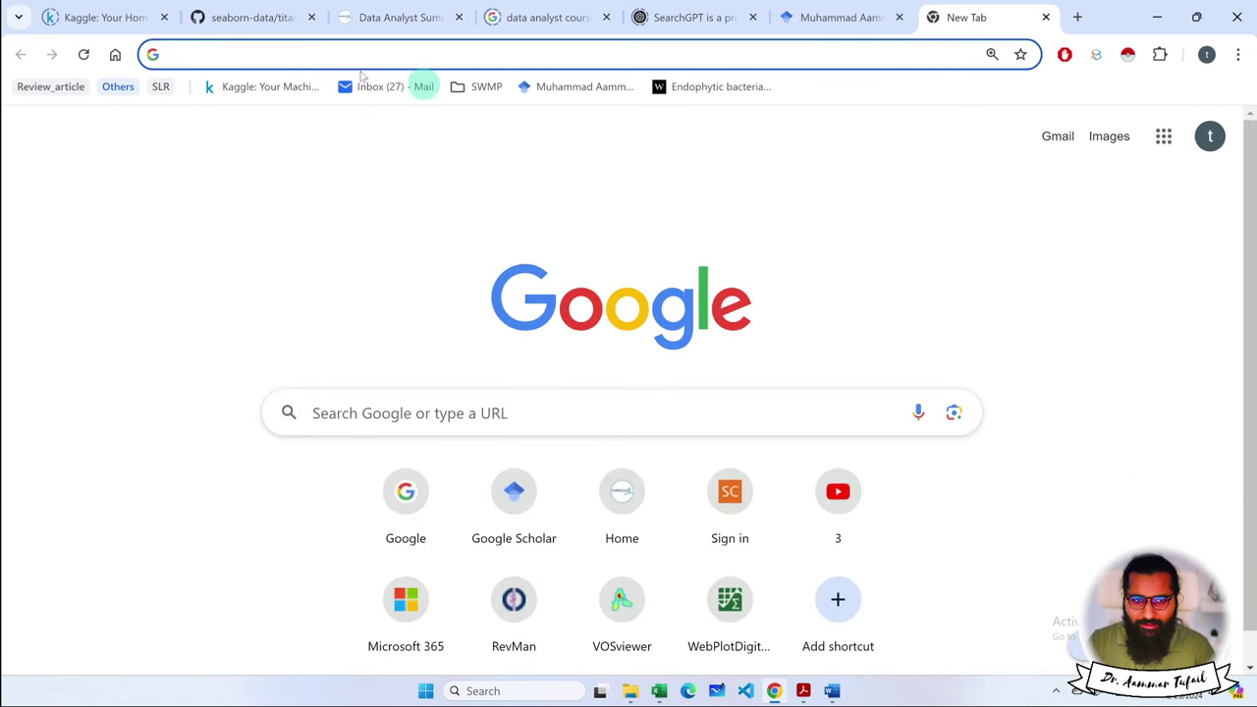
{"action": "left_click", "coordinate": [116, 55]}
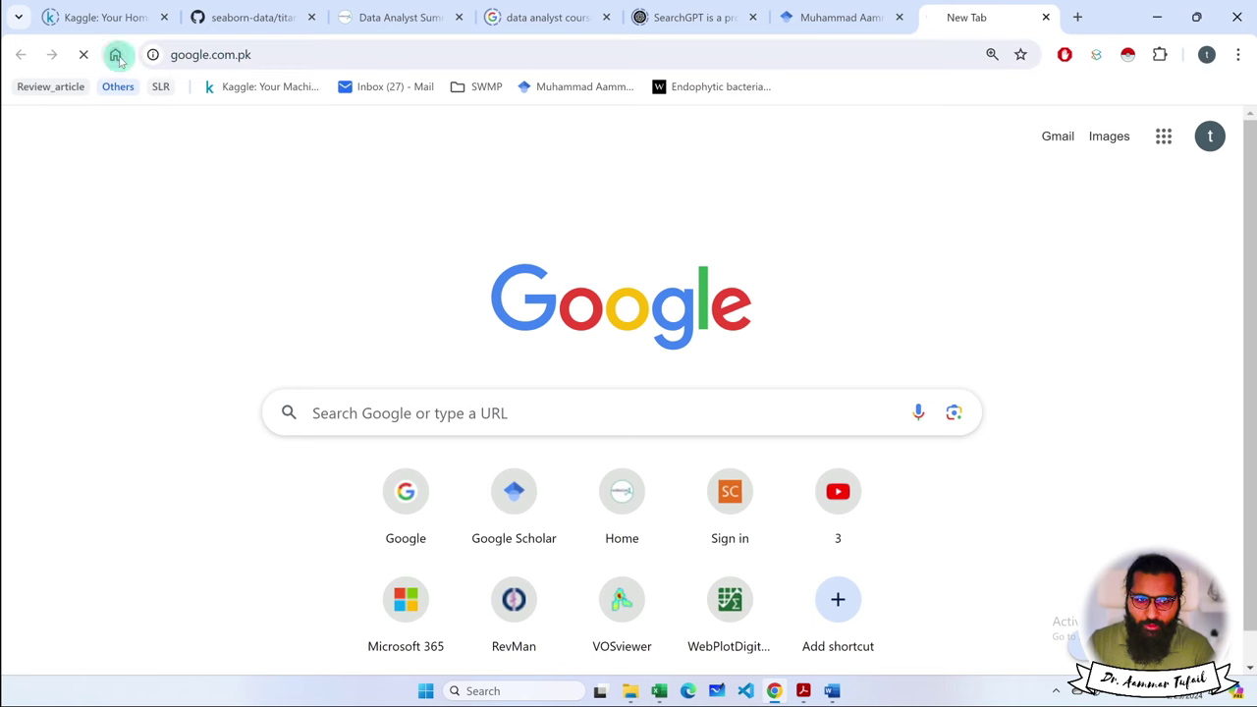
{"action": "type", "text": "youtube"}
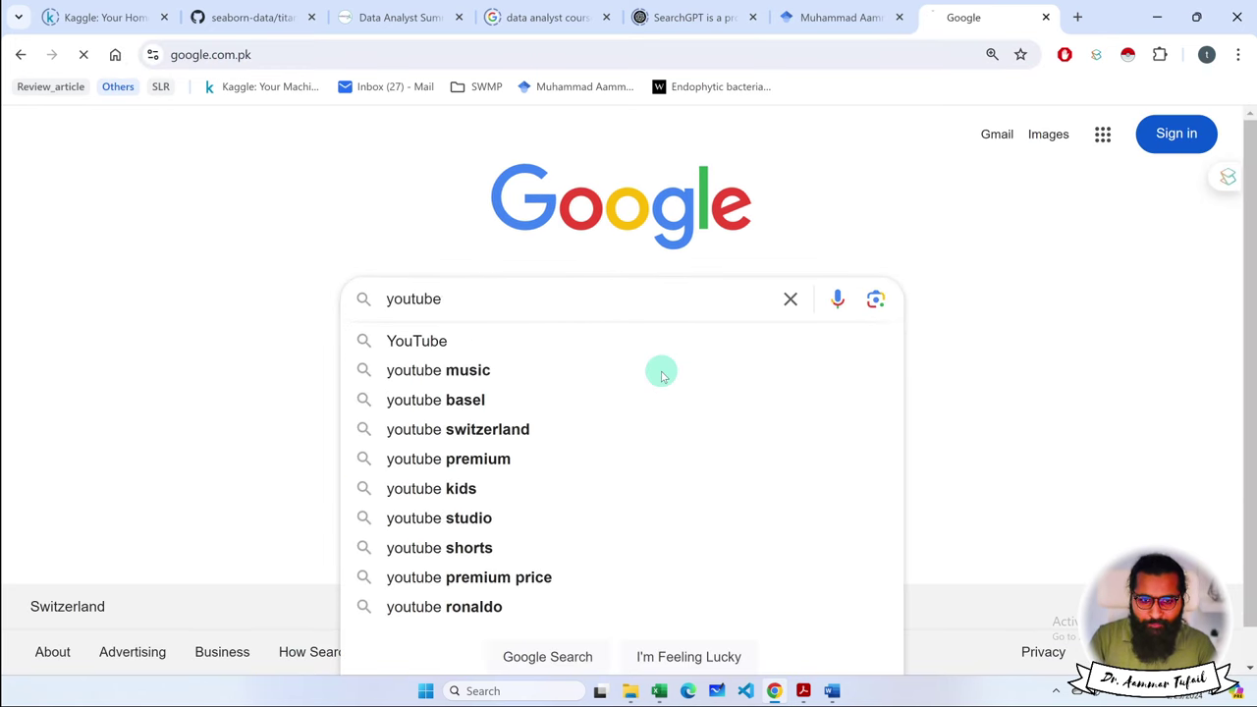
{"action": "key", "text": "Return"}
{"action": "left_click", "coordinate": [289, 325]}
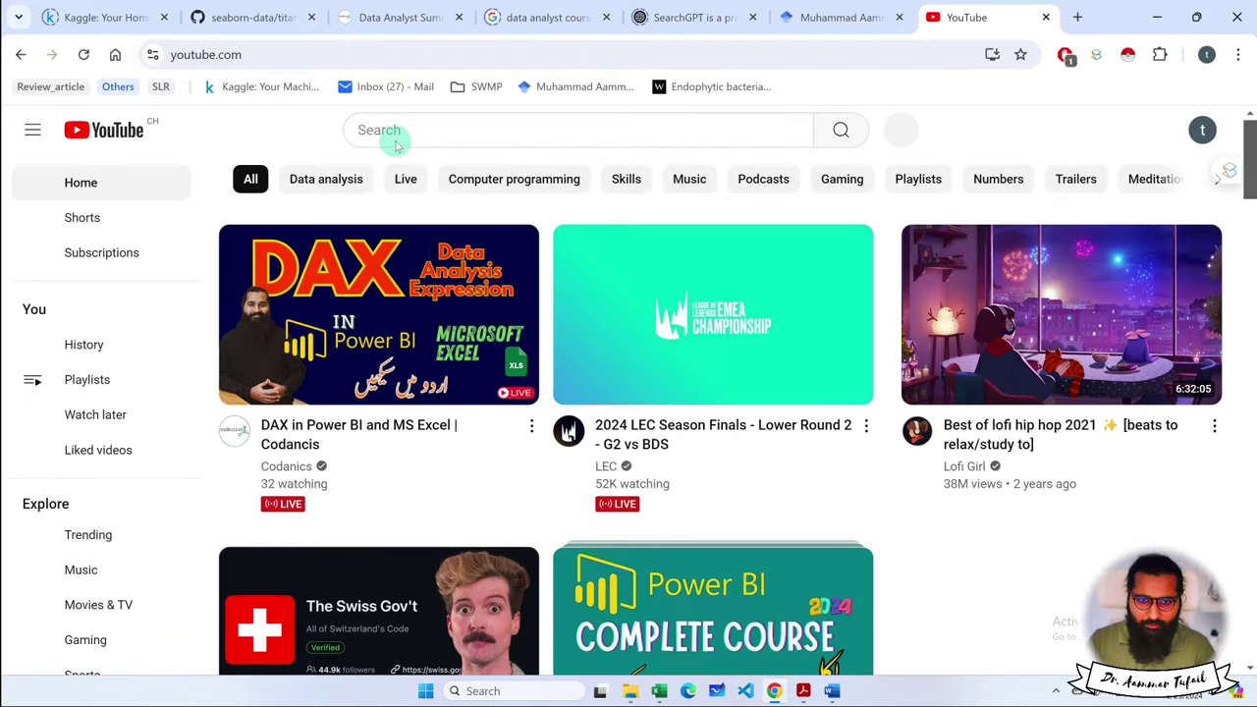
Search YouTube for codanics and open the Codanics channel.
{"action": "left_click", "coordinate": [396, 138]}
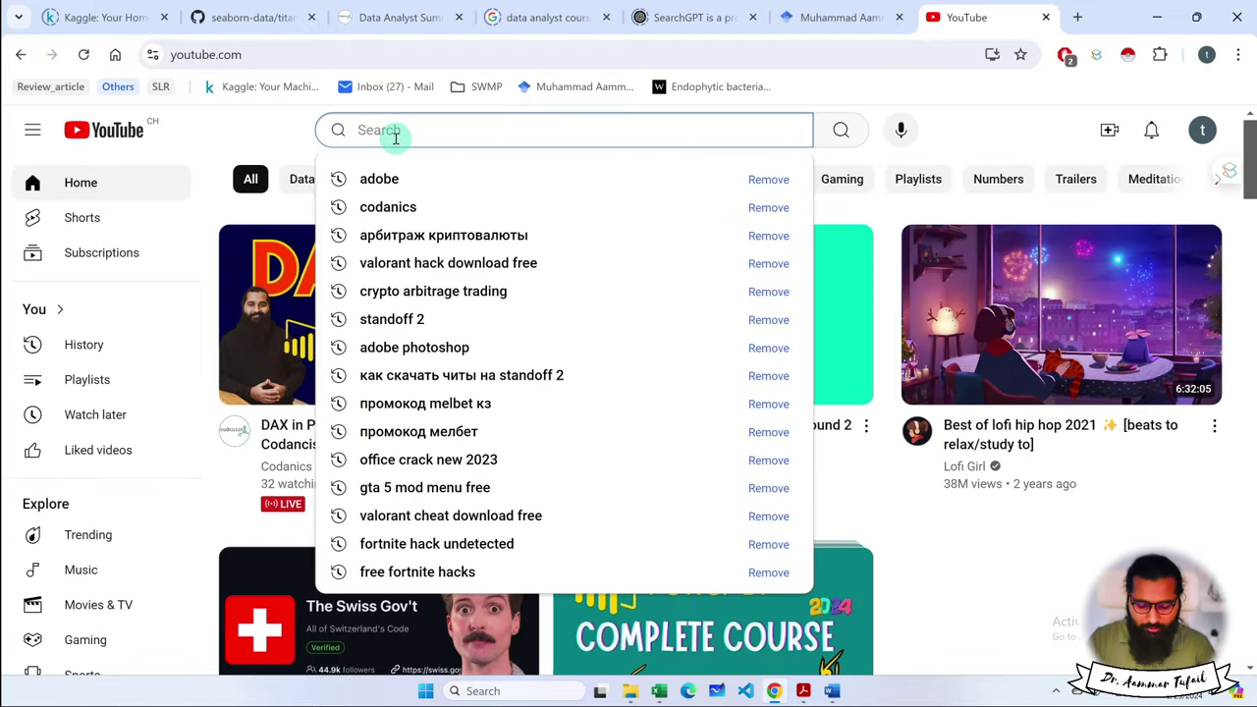
{"action": "type", "text": "codanics"}
{"action": "key", "text": "Return"}
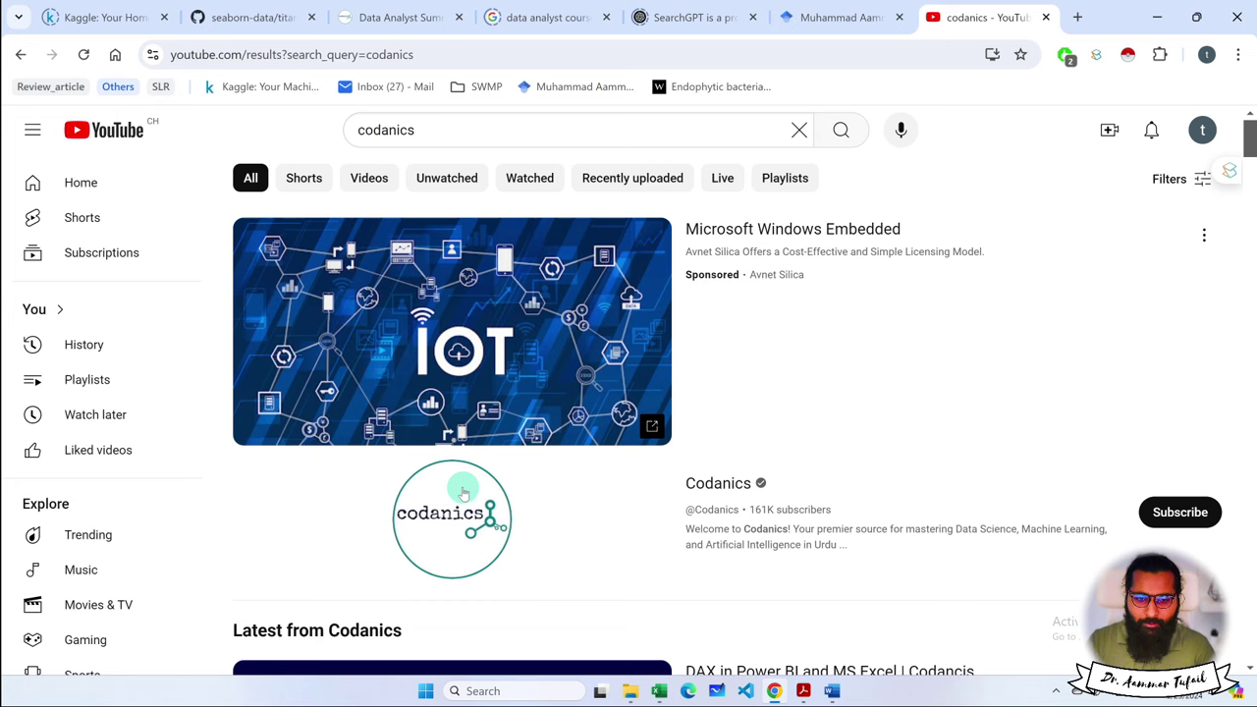
{"action": "left_click", "coordinate": [463, 493]}
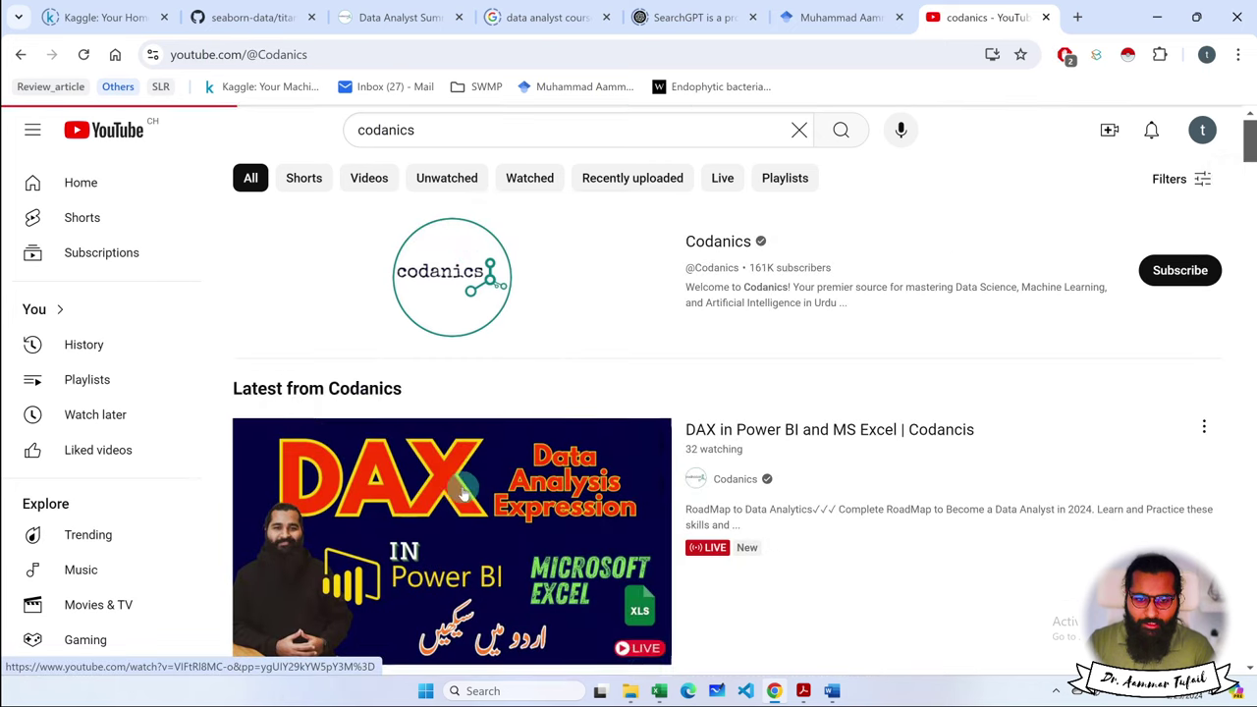
{"action": "scroll", "coordinate": [538, 379], "scroll_direction": "down", "scroll_amount": 1}
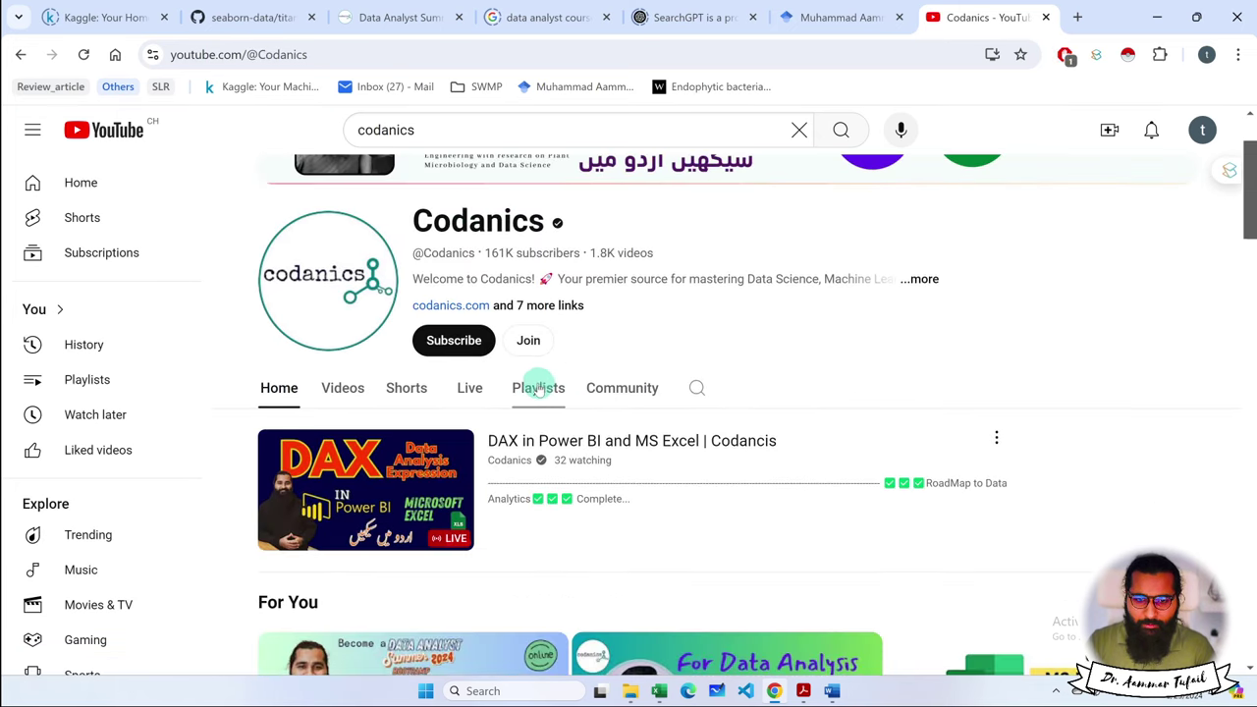
View the channel's playlists and search the channel for excel.
{"action": "left_click", "coordinate": [536, 384]}
{"action": "scroll", "coordinate": [535, 383], "scroll_direction": "down", "scroll_amount": 3}
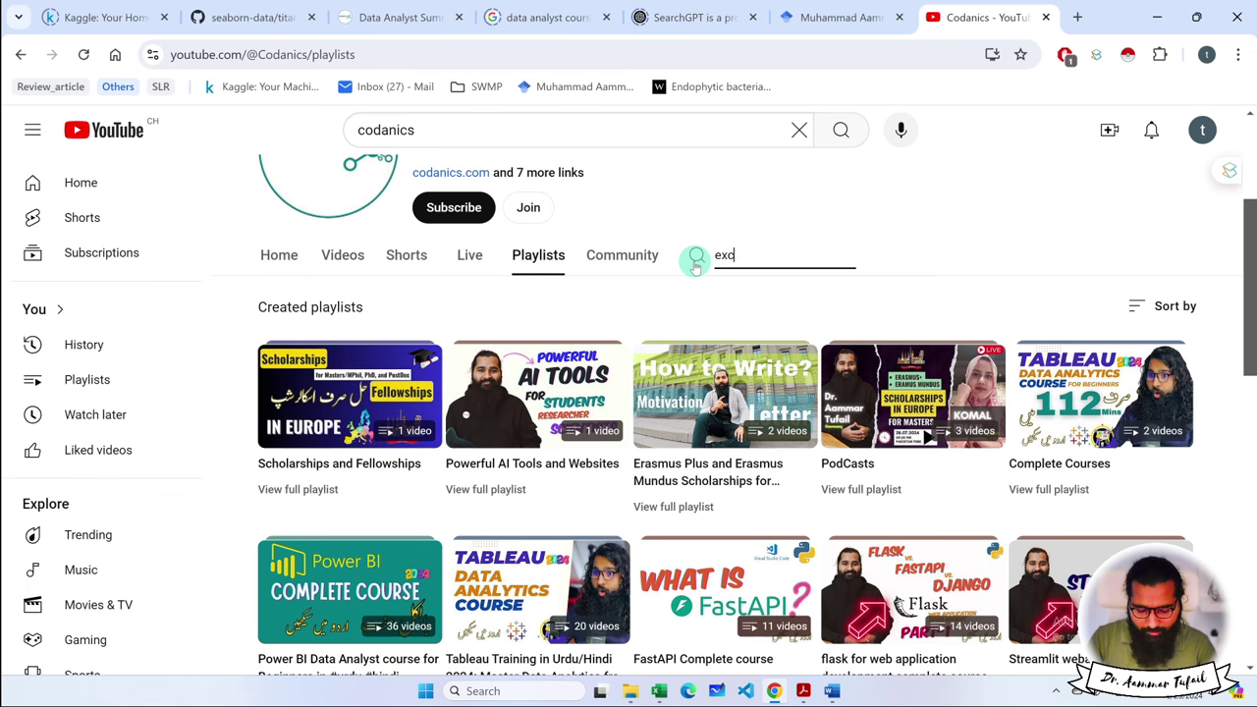
{"action": "key", "text": "Return"}
{"action": "scroll", "coordinate": [879, 467], "scroll_direction": "down", "scroll_amount": 3}
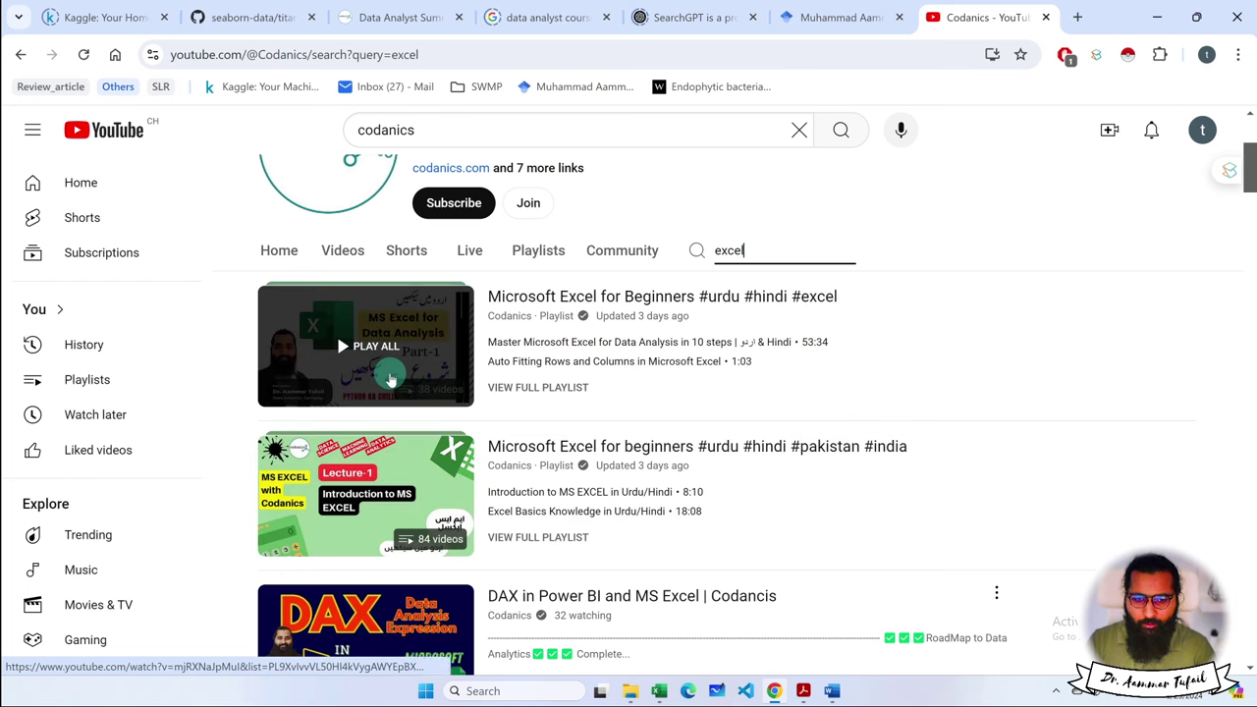
Search the channel for PowerBI and look through the listed playlists and videos.
{"action": "double_click", "coordinate": [752, 252]}
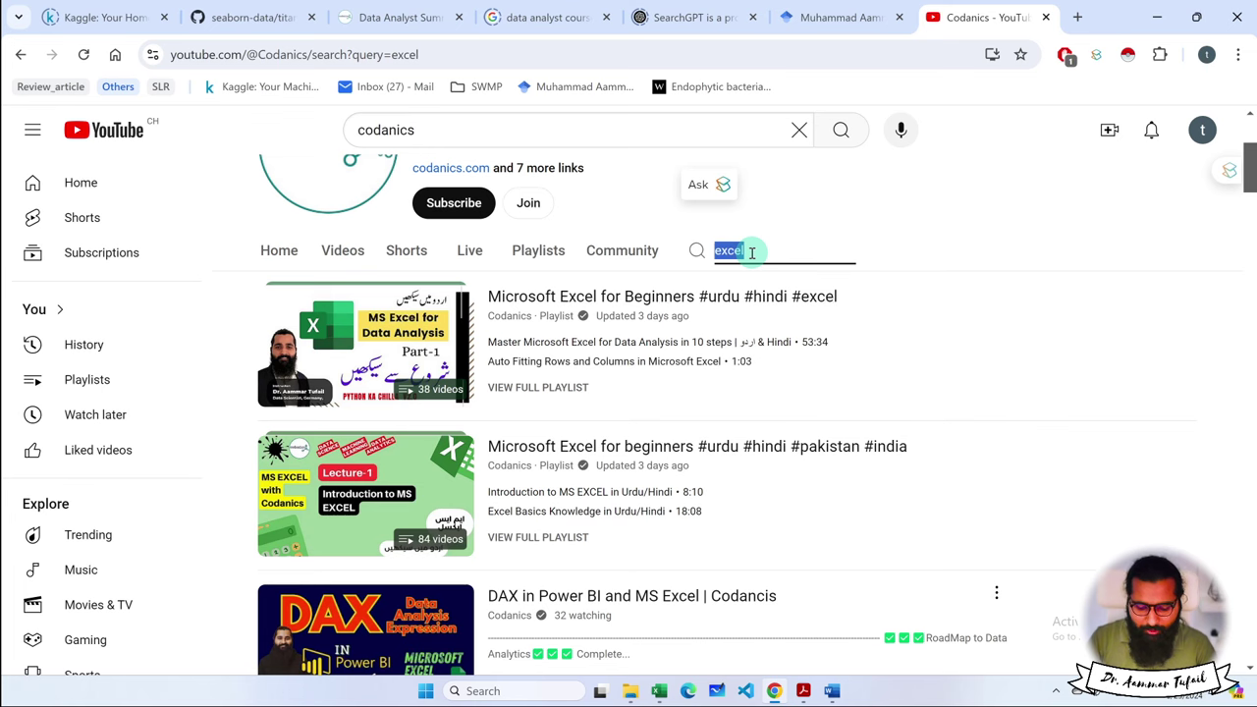
{"action": "type", "text": "PowerBI"}
{"action": "key", "text": "Return"}
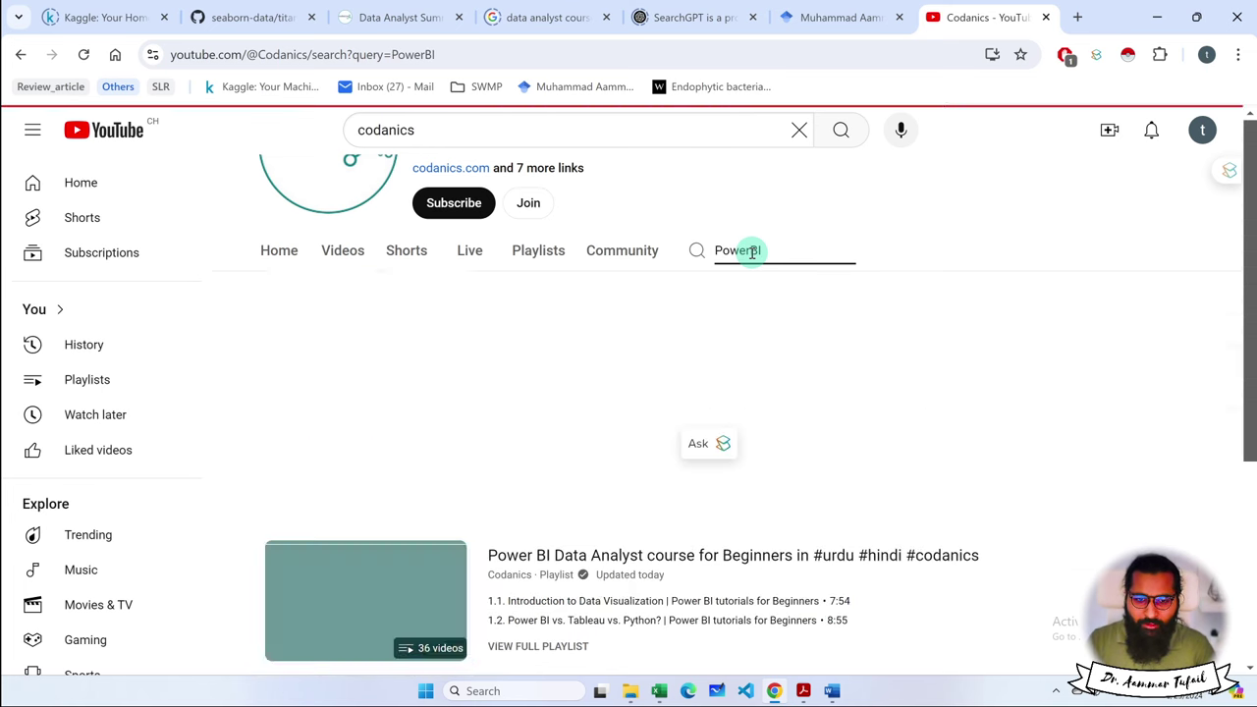
{"action": "scroll", "coordinate": [764, 273], "scroll_direction": "down", "scroll_amount": 4}
{"action": "scroll", "coordinate": [477, 339], "scroll_direction": "up", "scroll_amount": 1}
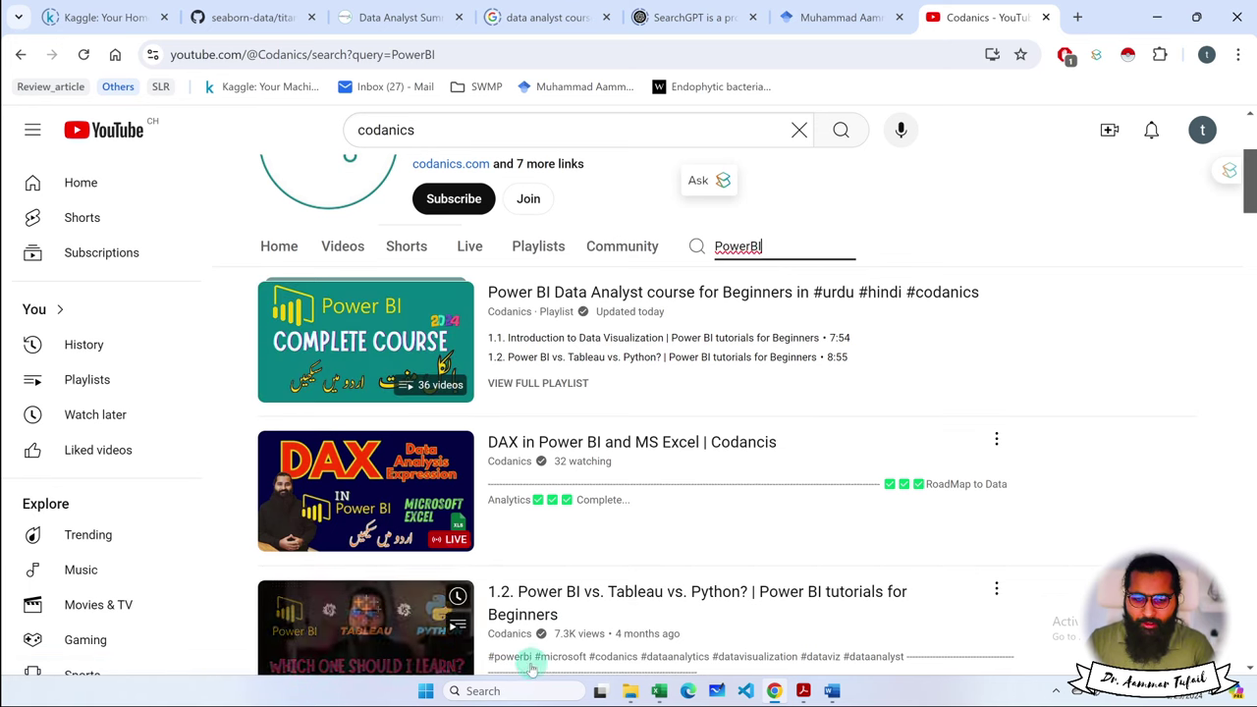
Launch Power BI Desktop from Windows search and minimize the open windows while it loads.
{"action": "left_click", "coordinate": [508, 690]}
{"action": "type", "text": "power"}
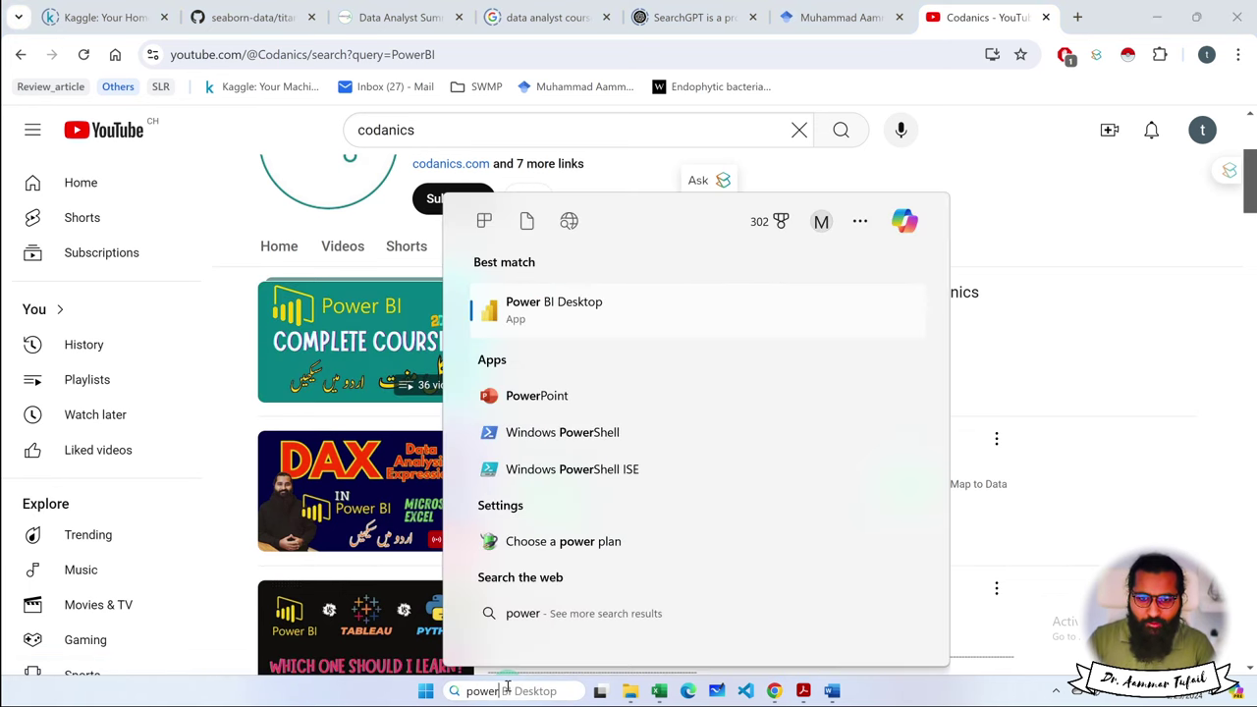
{"action": "key", "text": "Escape"}
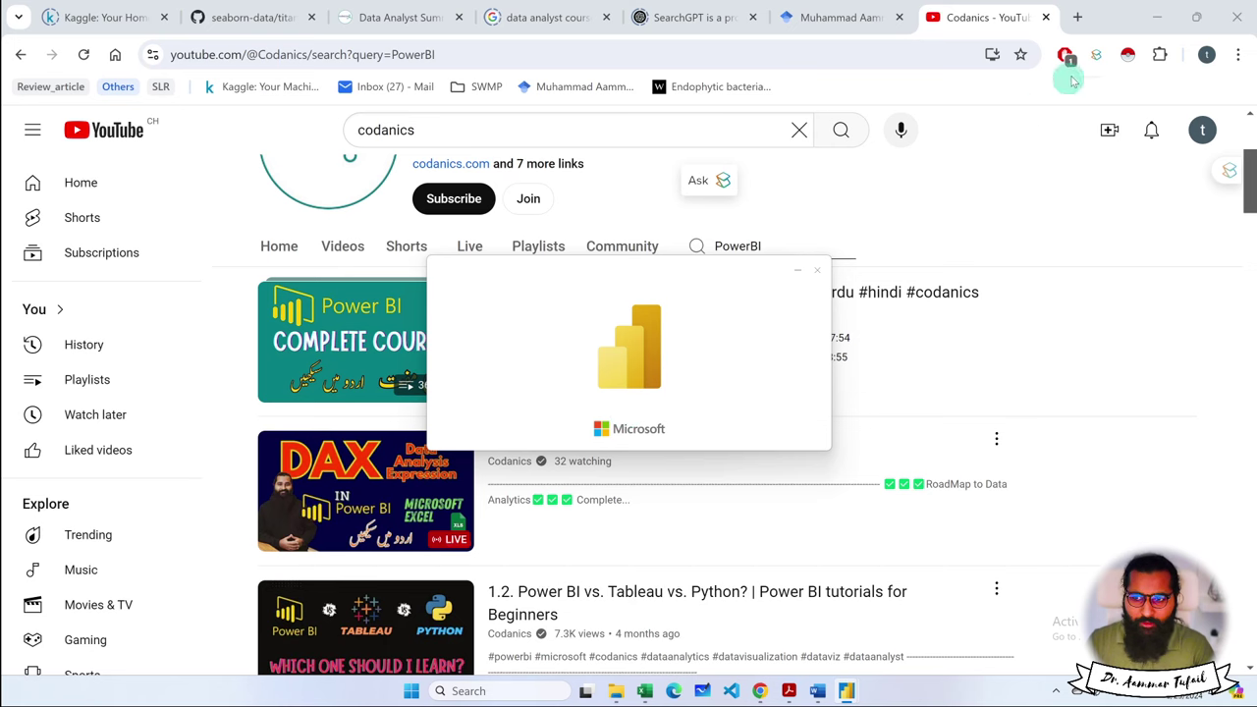
{"action": "left_click", "coordinate": [1156, 17]}
{"action": "left_click", "coordinate": [1156, 22]}
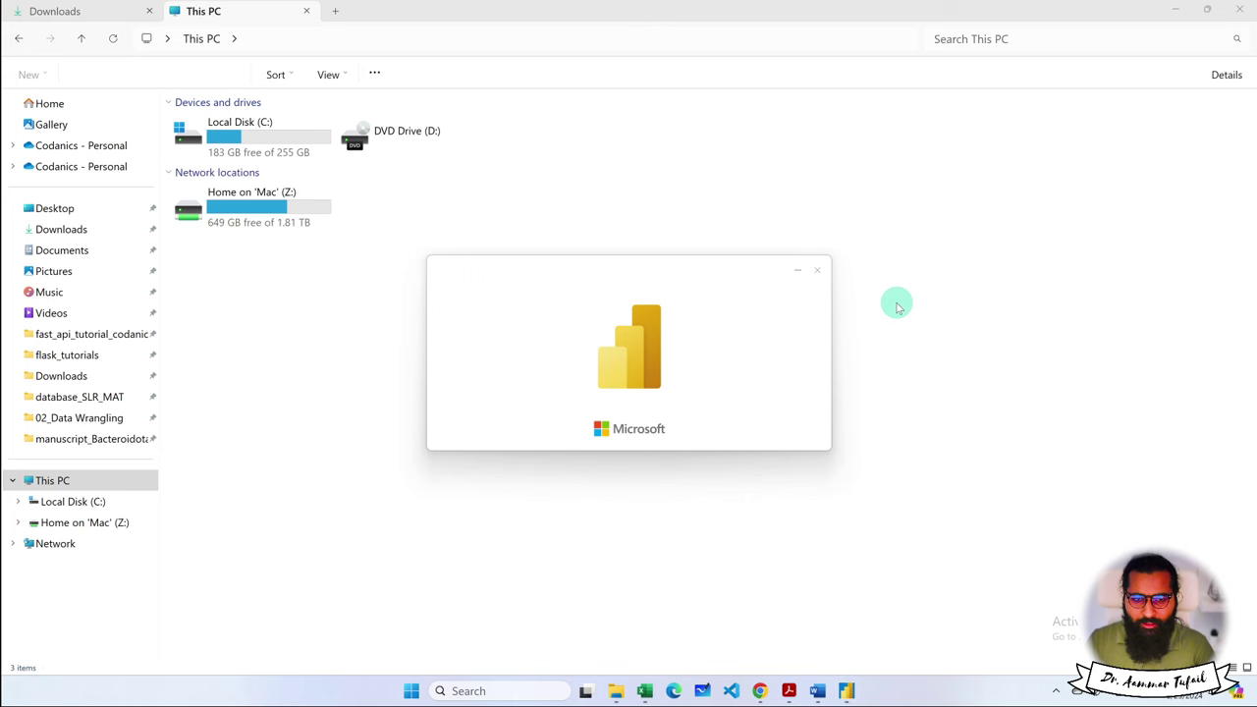
Minimize the File Explorer window, dismiss the Power BI Desktop sign-in prompt, and open the recent report 02_report_Dashboard.pbix.
{"action": "left_click", "coordinate": [1175, 11]}
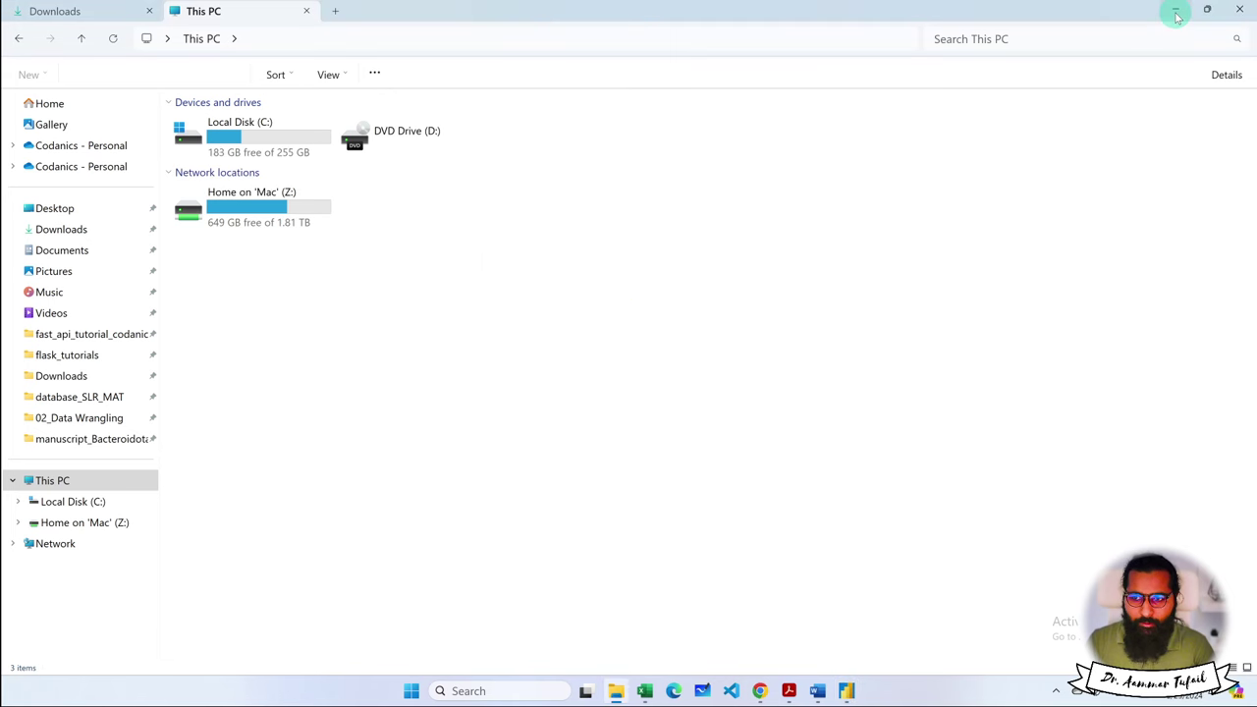
{"action": "left_click", "coordinate": [1174, 10]}
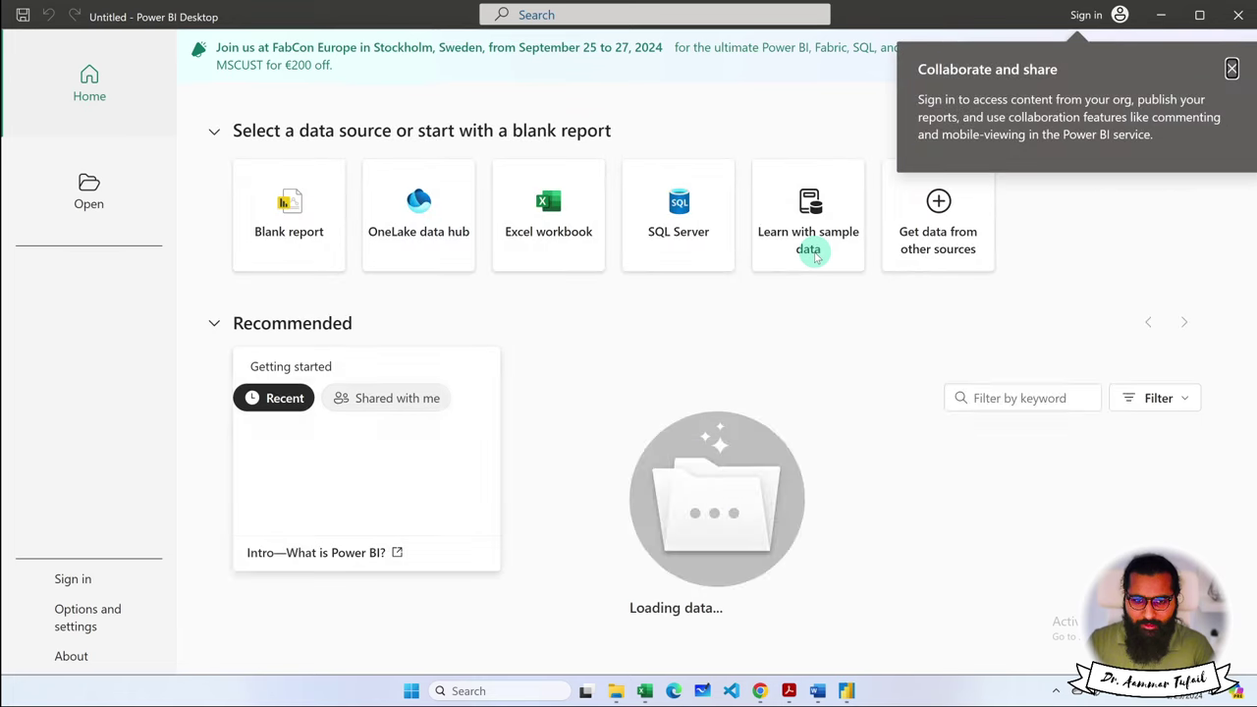
{"action": "left_click", "coordinate": [1231, 71]}
{"action": "scroll", "coordinate": [739, 445], "scroll_direction": "down", "scroll_amount": 1}
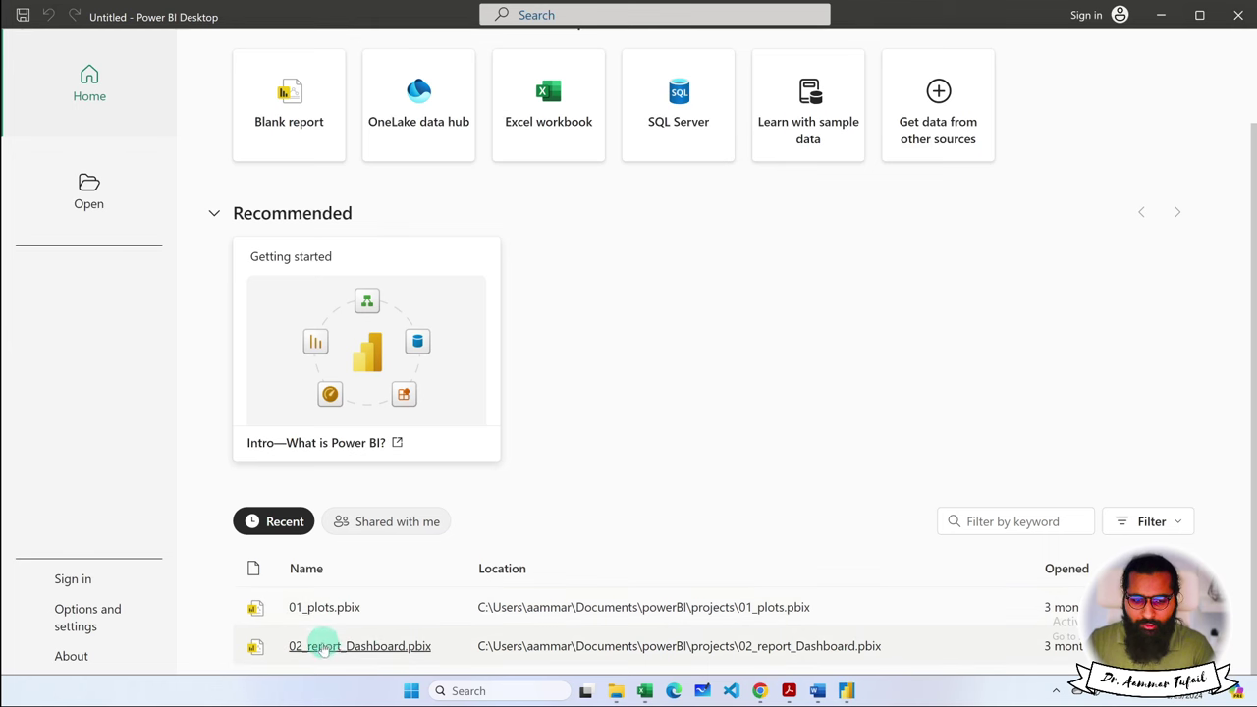
{"action": "key", "text": "Escape"}
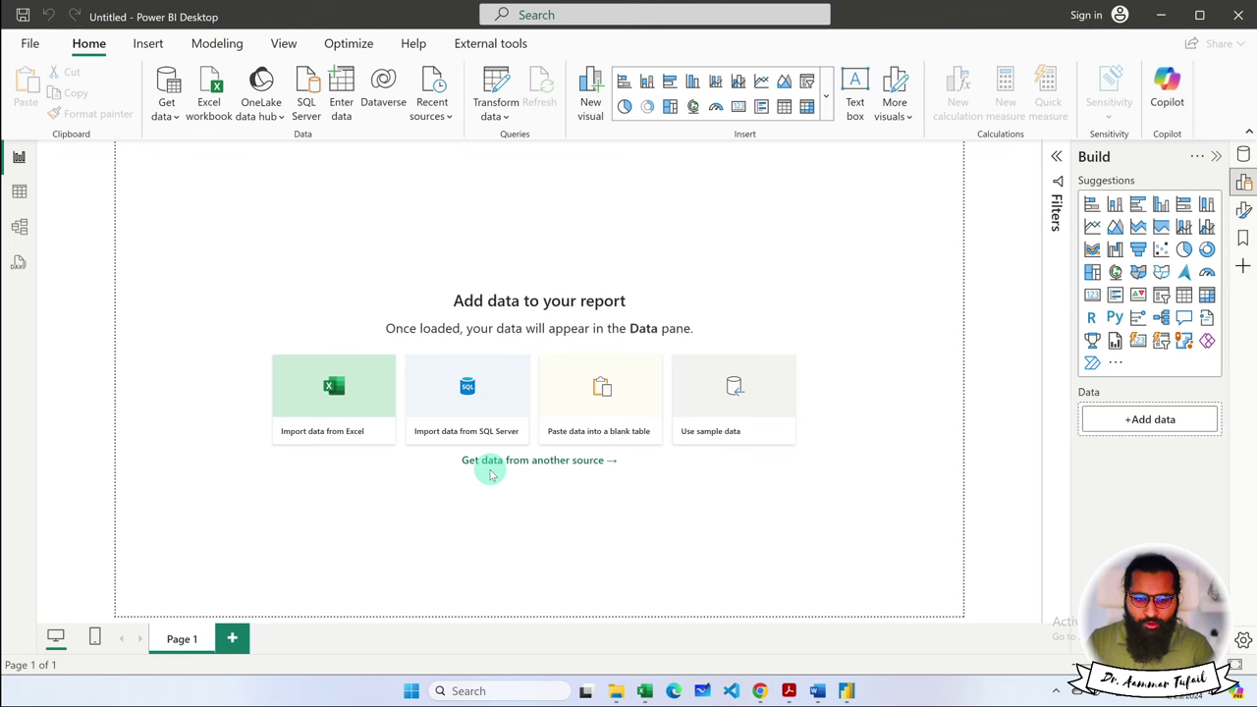
{"action": "left_click", "coordinate": [494, 469]}
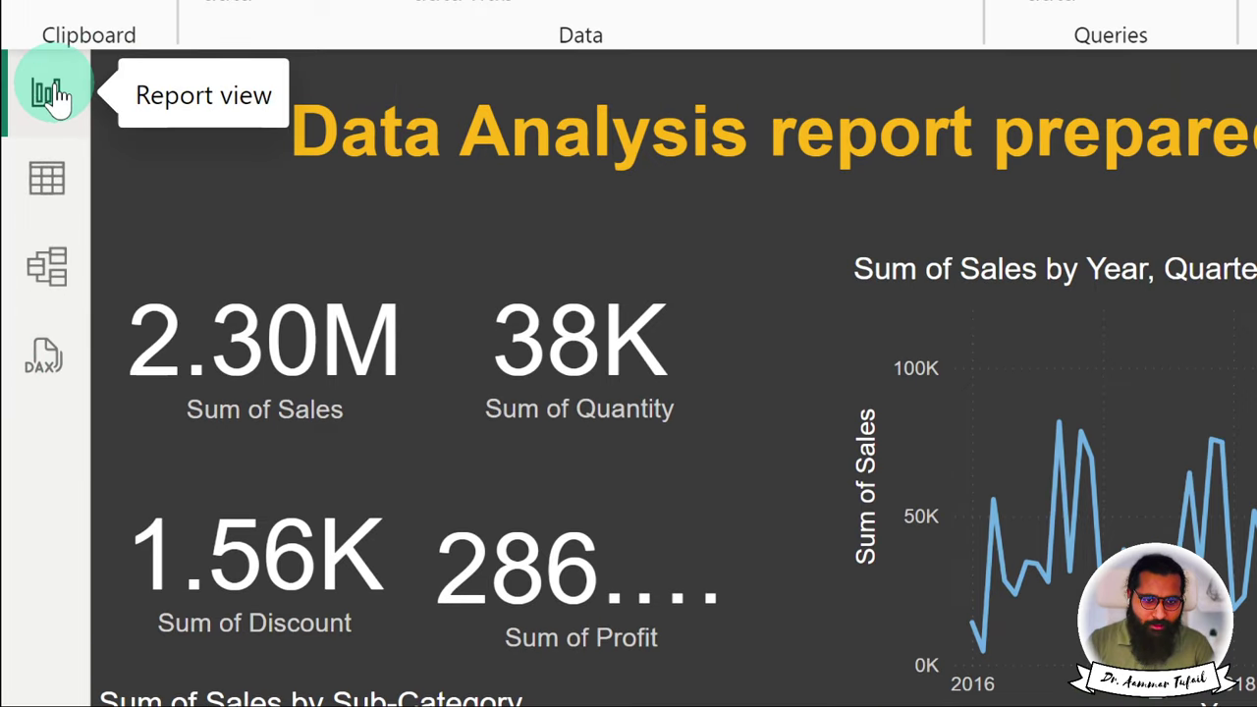
View the dashboard report's data in Table view, its Orders table in Model view, and the DAX query view.
{"action": "left_click", "coordinate": [47, 181]}
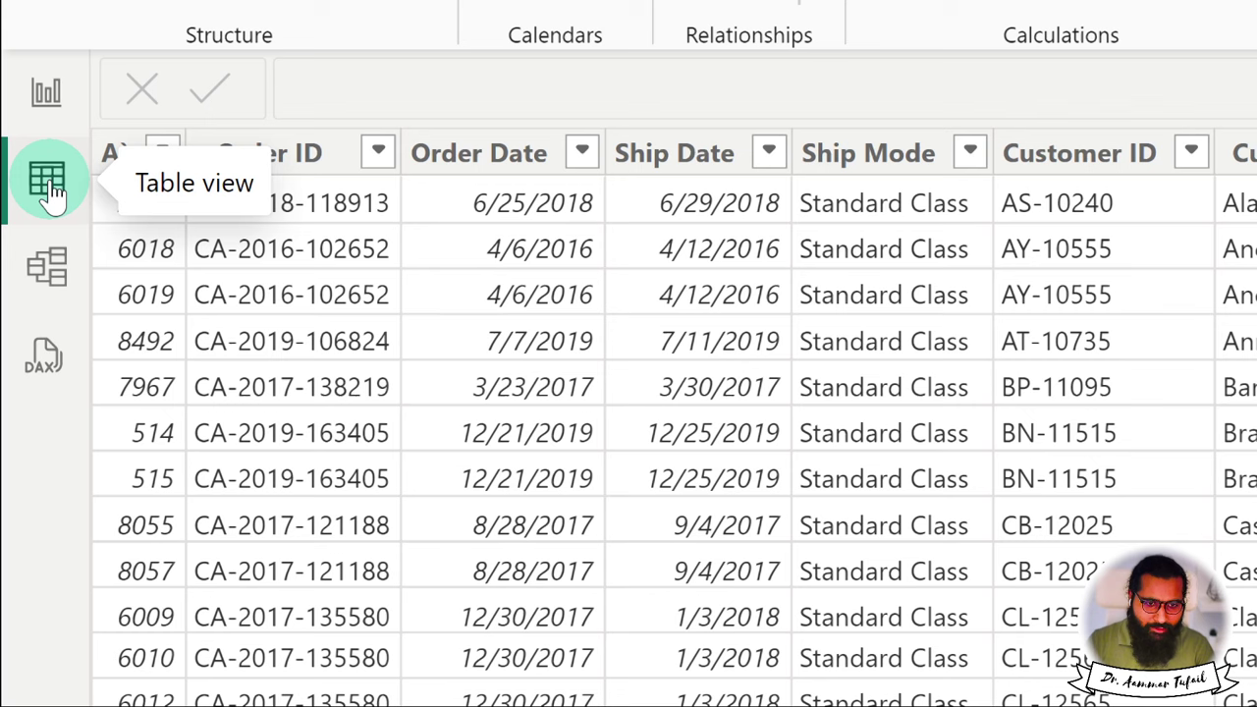
{"action": "left_click", "coordinate": [47, 280]}
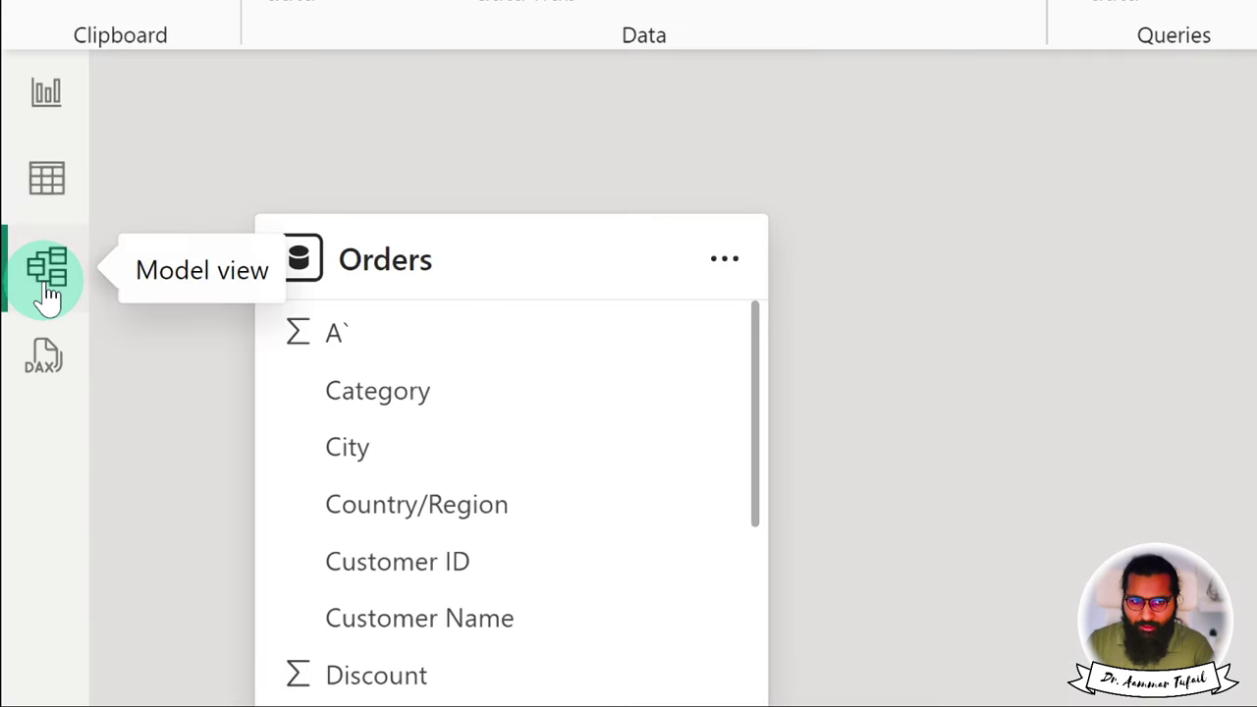
{"action": "left_click", "coordinate": [47, 365]}
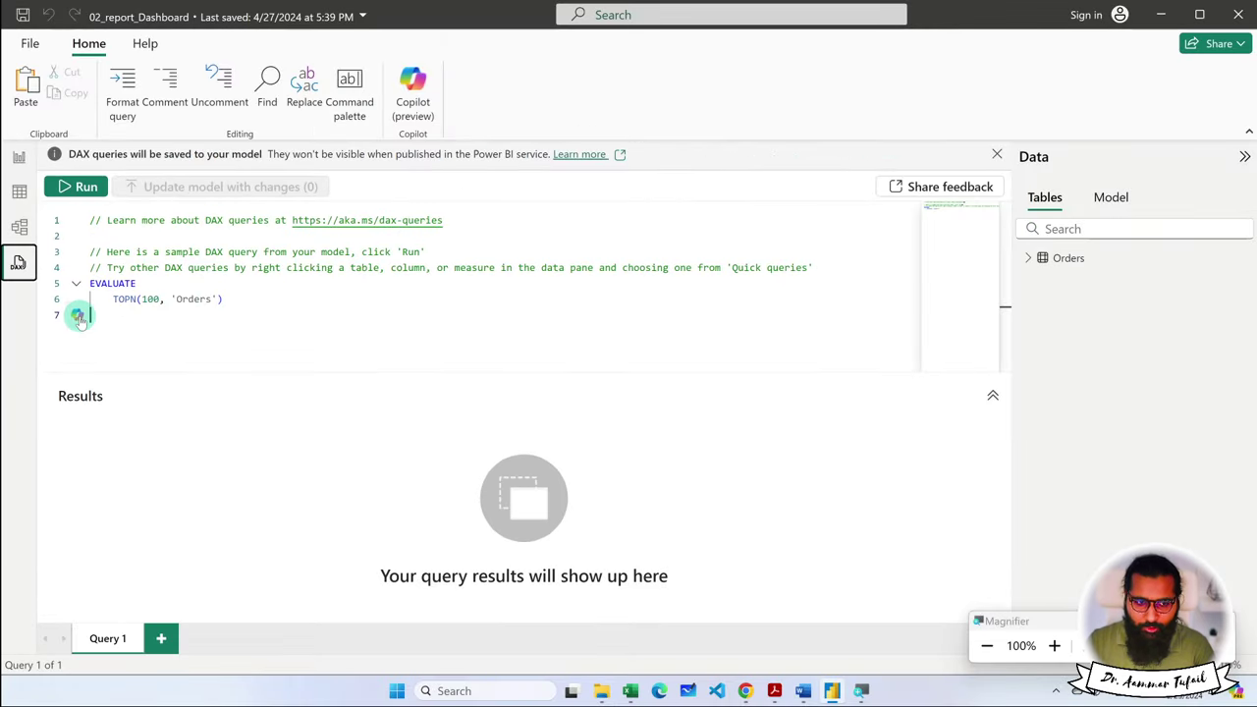
Return to Table view and look across all columns of the Orders table.
{"action": "left_click", "coordinate": [19, 192]}
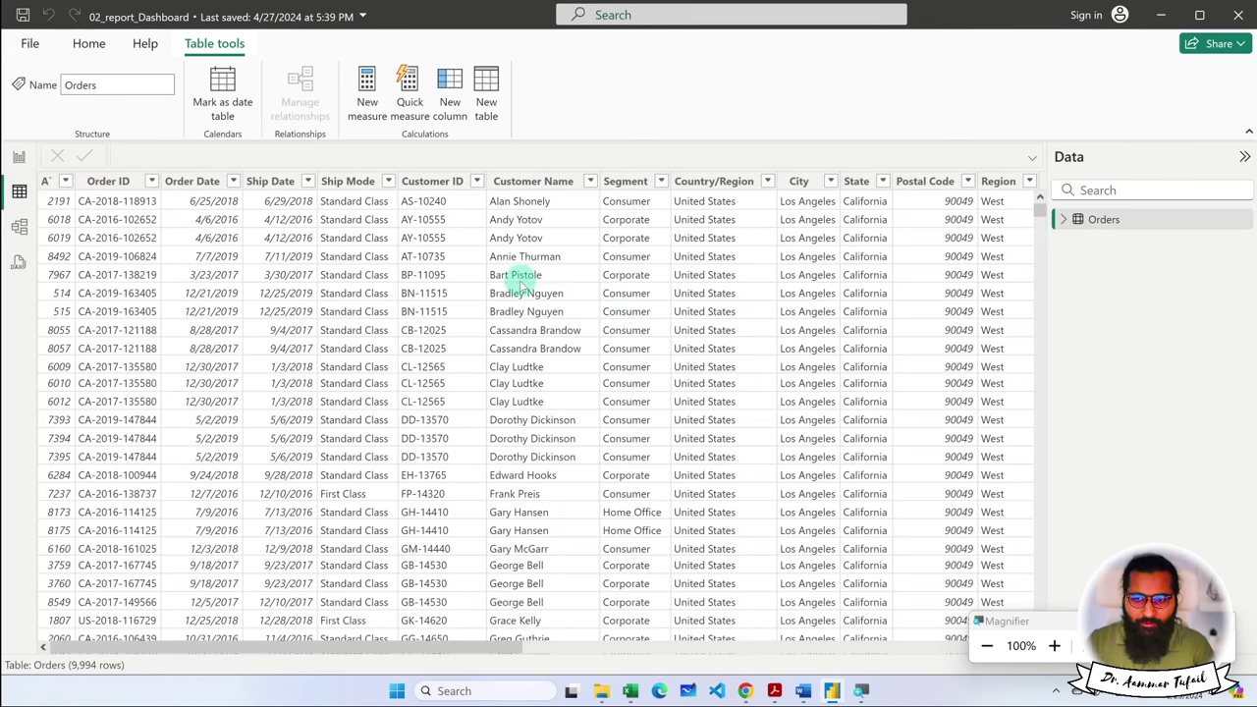
{"action": "scroll", "coordinate": [530, 290], "scroll_direction": "right", "scroll_amount": 10}
{"action": "scroll", "coordinate": [541, 305], "scroll_direction": "left", "scroll_amount": 10}
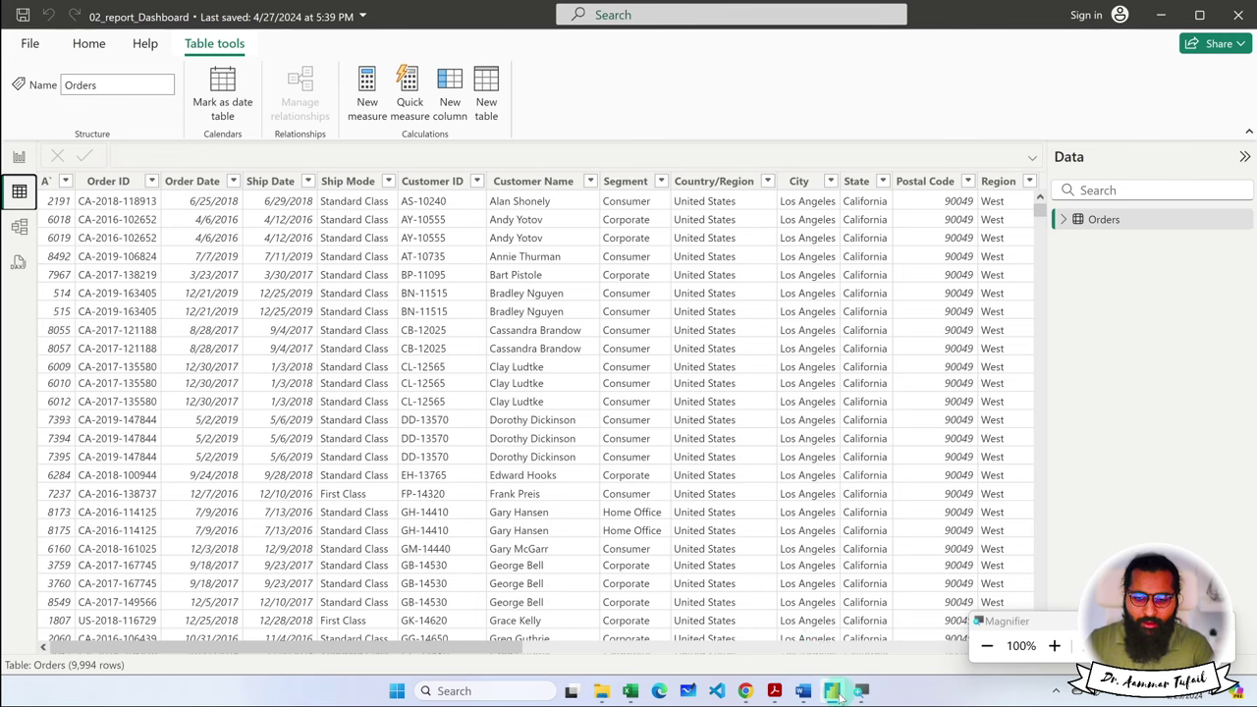
Switch to the Excel workbook Book1, view its data model in the Power Pivot window, and close that window.
{"action": "mouse_move", "coordinate": [838, 696]}
{"action": "left_click", "coordinate": [630, 690]}
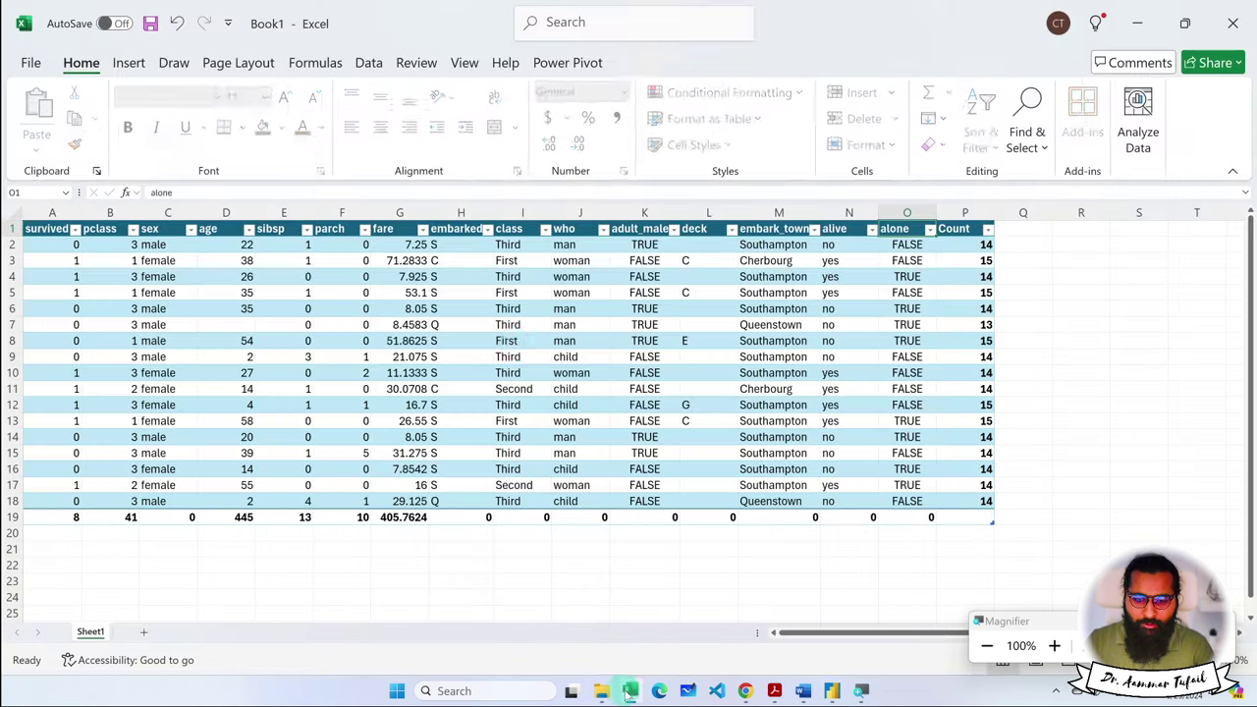
{"action": "left_click", "coordinate": [369, 63]}
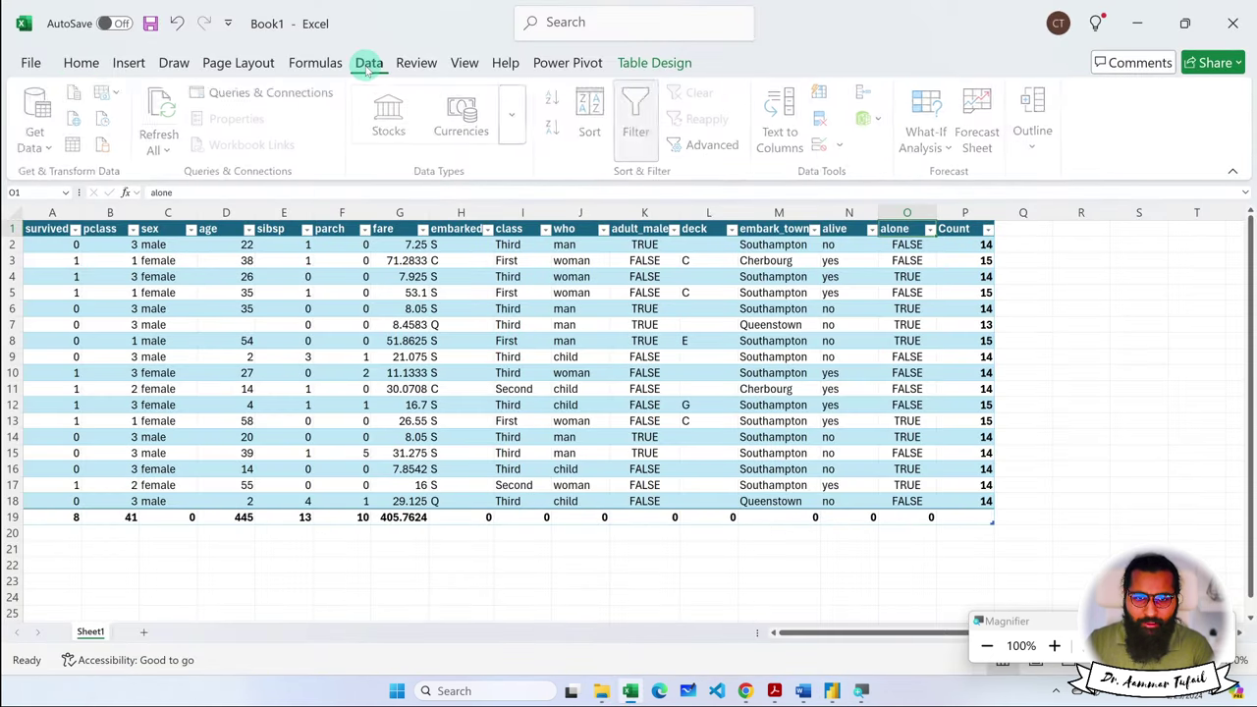
{"action": "left_click", "coordinate": [880, 121]}
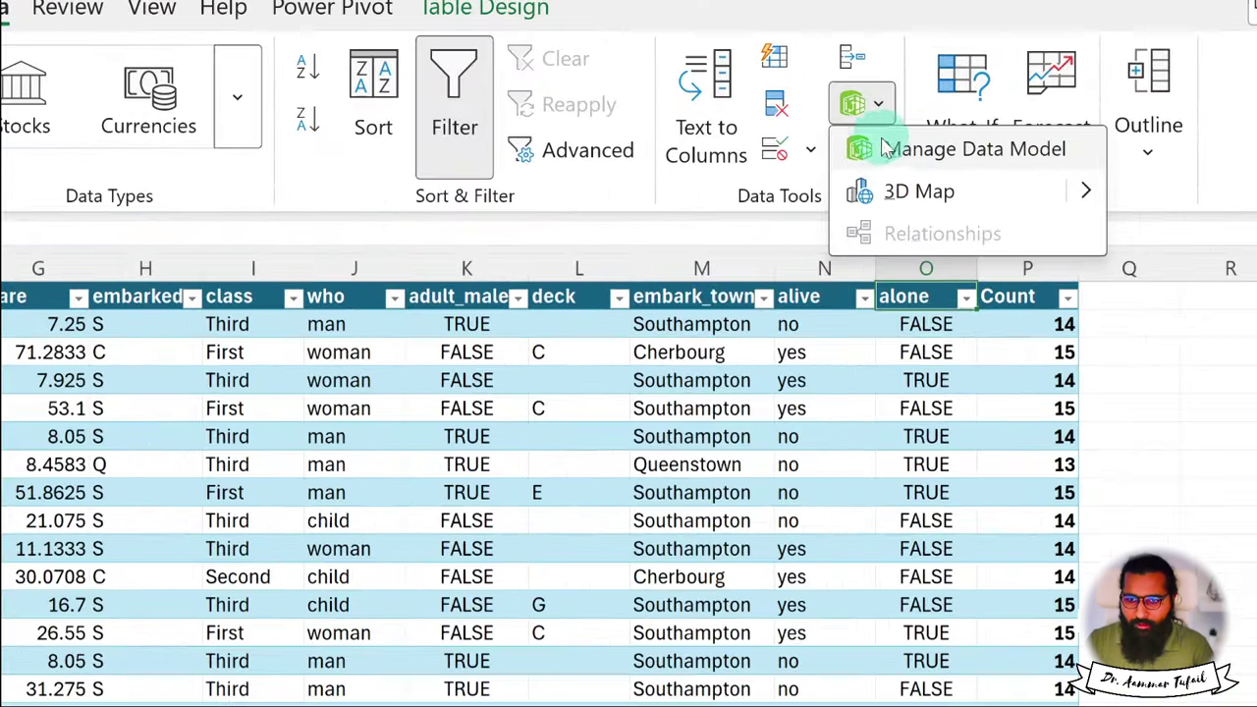
{"action": "left_click", "coordinate": [884, 144]}
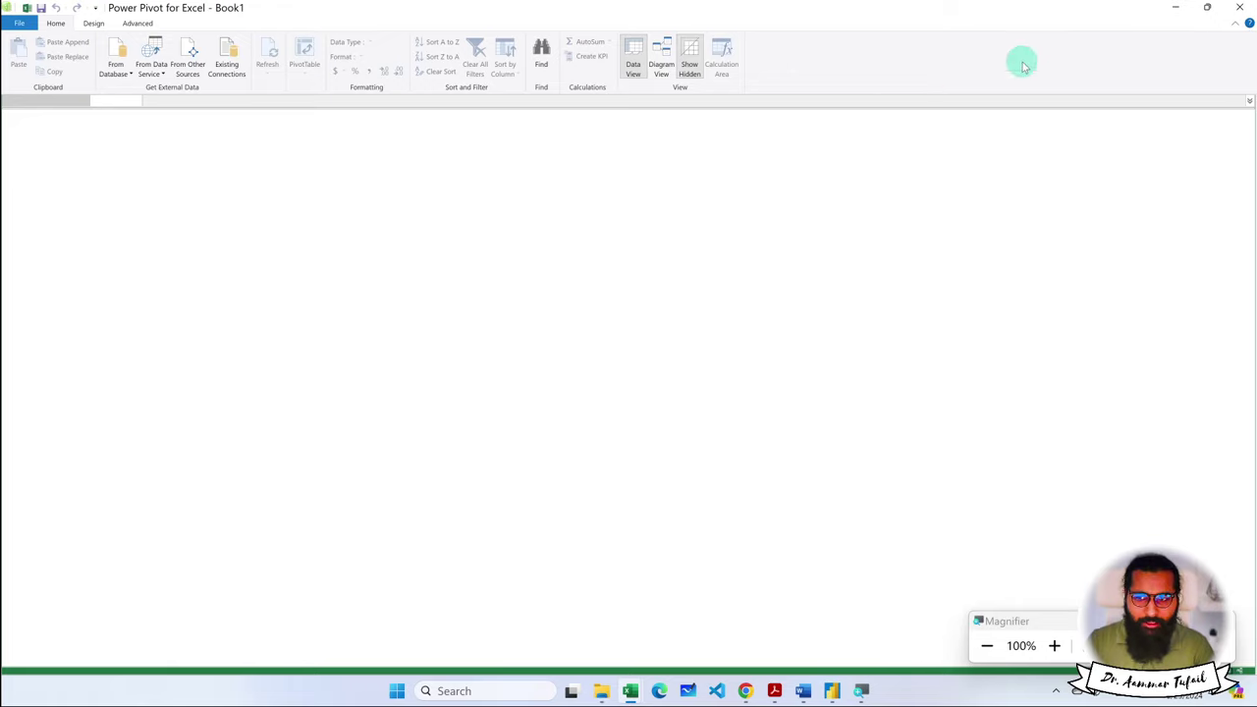
{"action": "left_click", "coordinate": [1240, 7]}
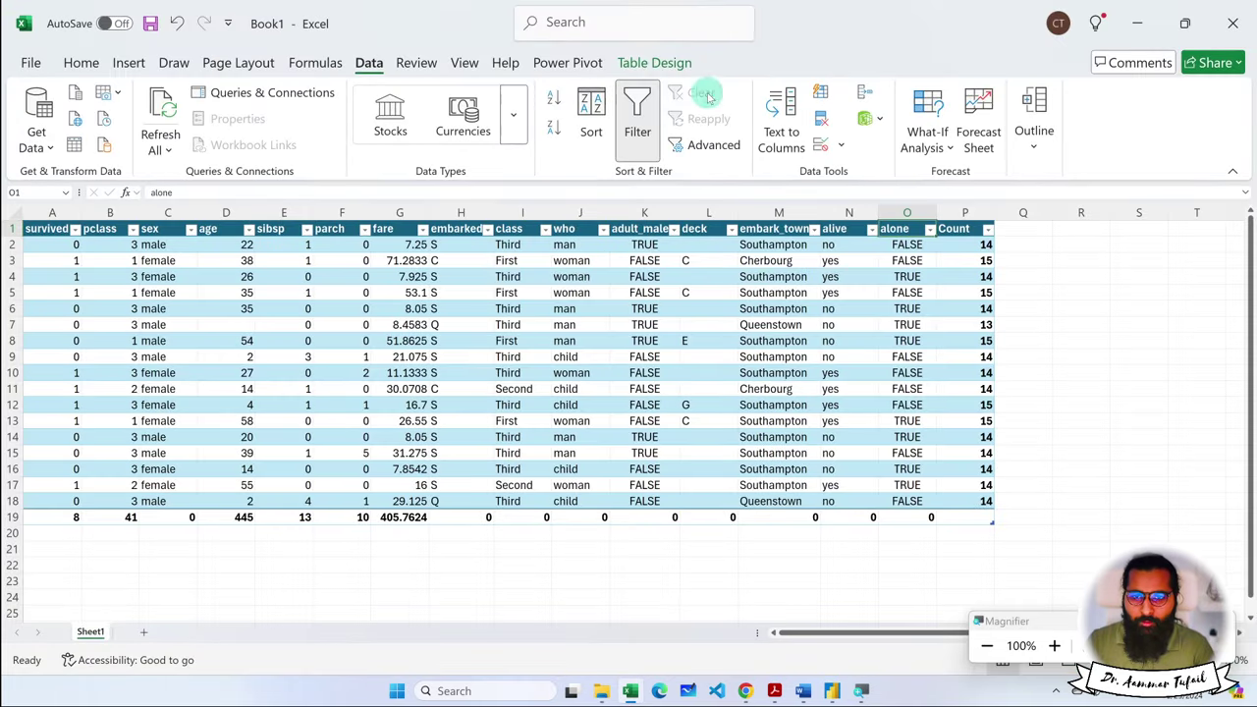
Add the Titanic table to the Power Pivot data model and start a formula for a new column after Count.
{"action": "left_click", "coordinate": [572, 62]}
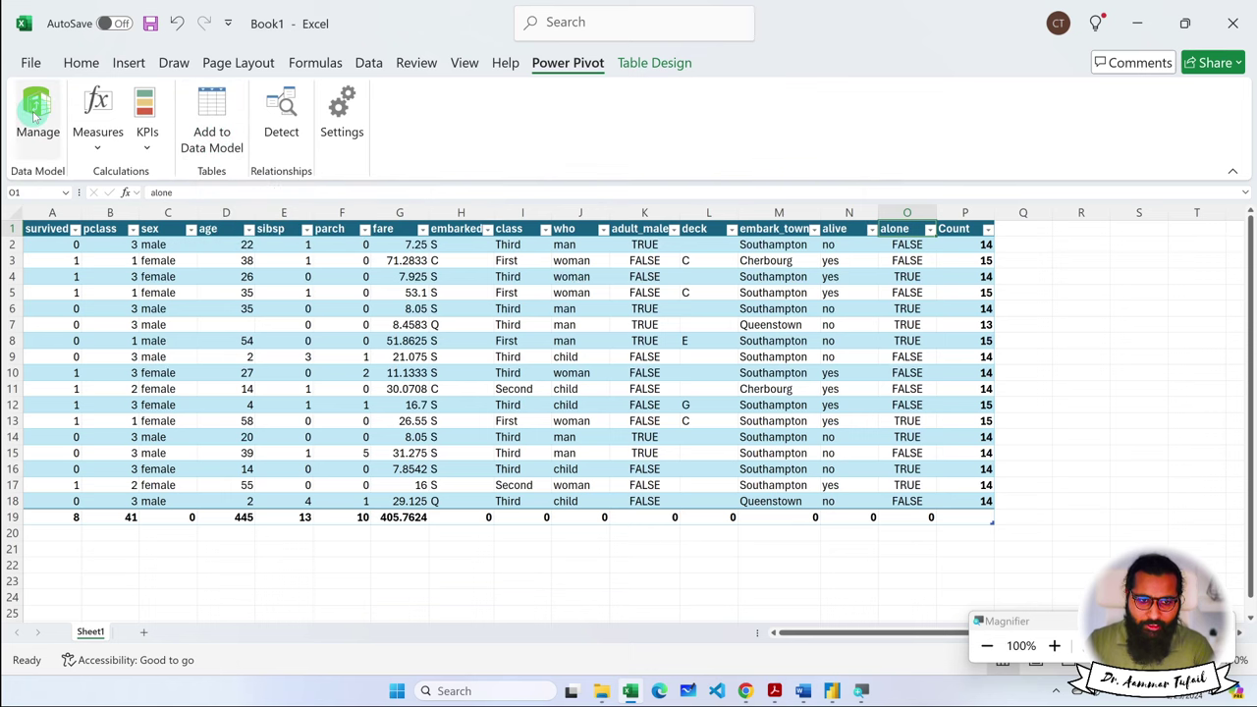
{"action": "left_click", "coordinate": [211, 115]}
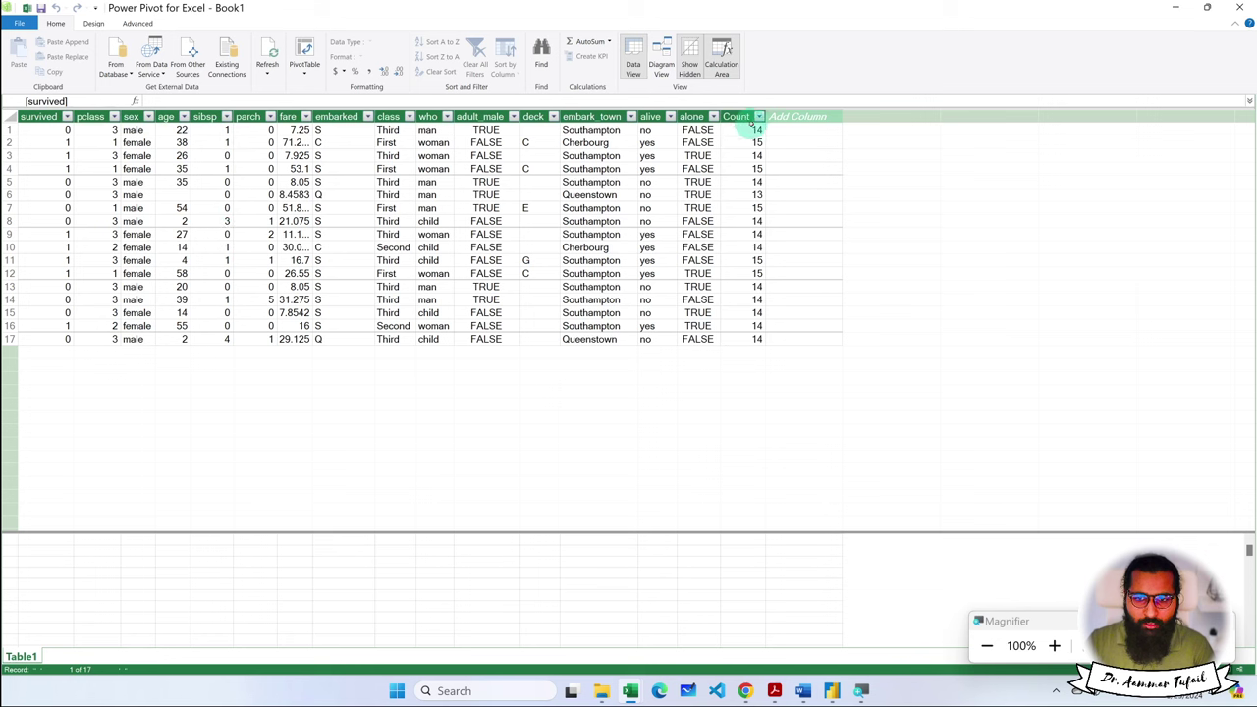
{"action": "left_click", "coordinate": [798, 116]}
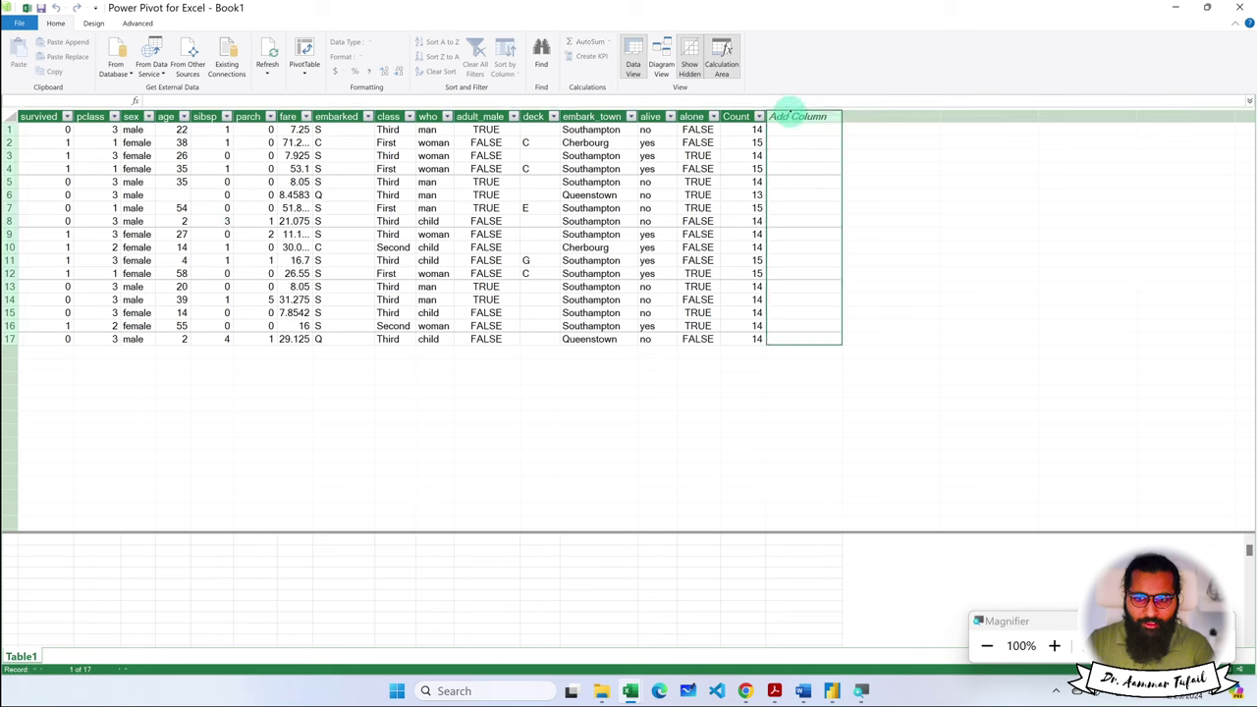
{"action": "left_click", "coordinate": [324, 100]}
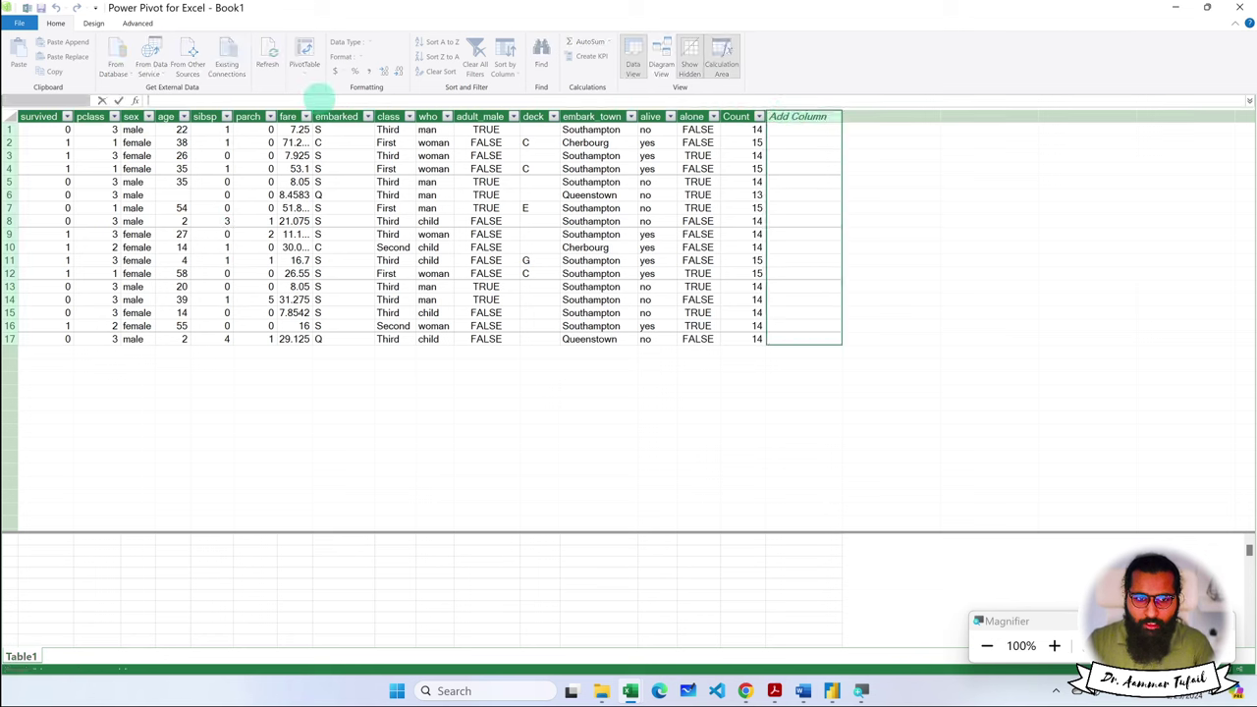